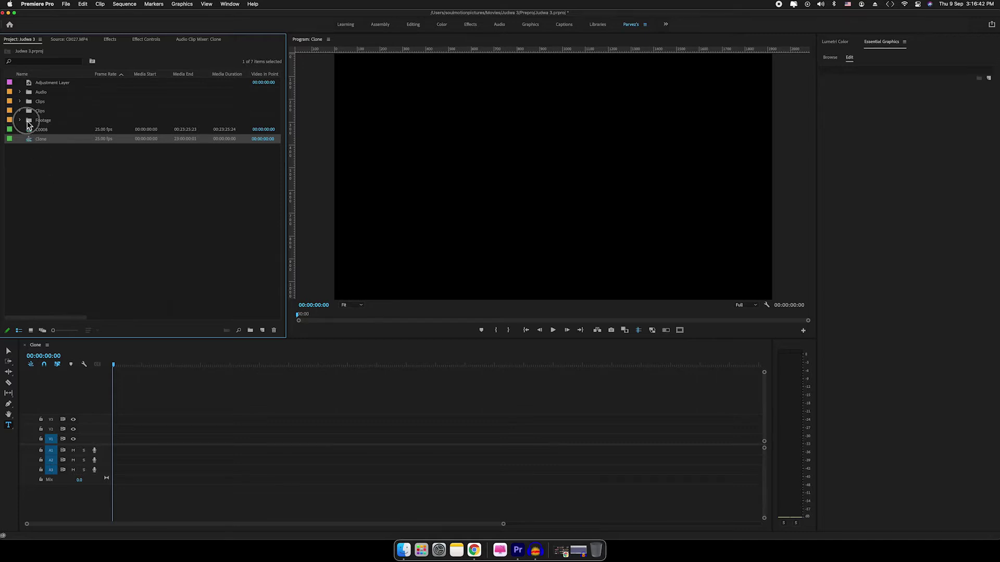
# - Open the Footage bin's clip C0024.MP4 and place it on tracks V1 and A1 of the Clone sequence
pyautogui.doubleClick(29, 121)
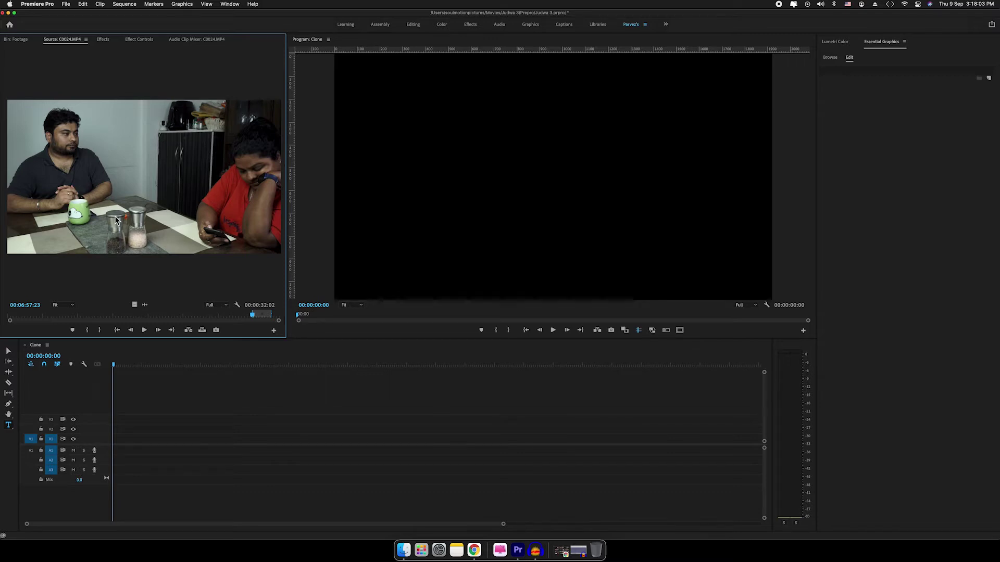
pyautogui.moveTo(116, 217); pyautogui.dragTo(135, 204)
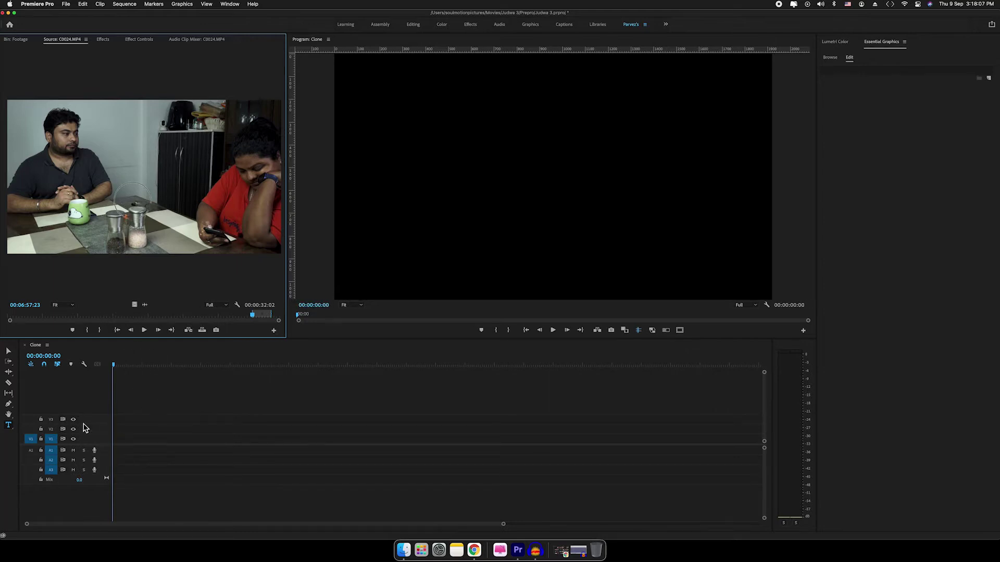
pyautogui.click(31, 451)
pyautogui.moveTo(145, 262); pyautogui.dragTo(161, 450)
pyautogui.click(165, 364)
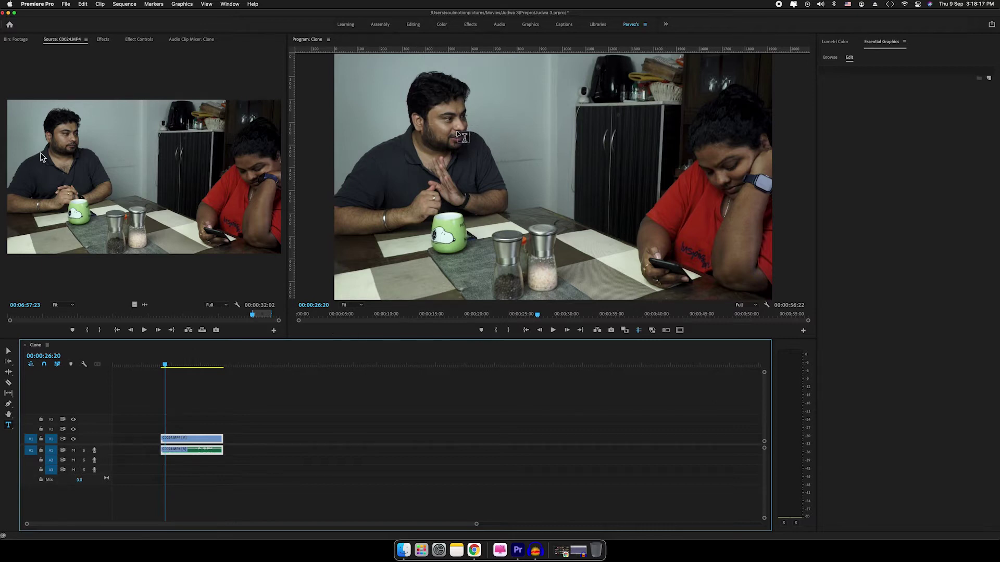
# - Load C0025.MP4 from the Footage bin and place it directly after C0024.MP4 on V1 and A1
pyautogui.click(15, 39)
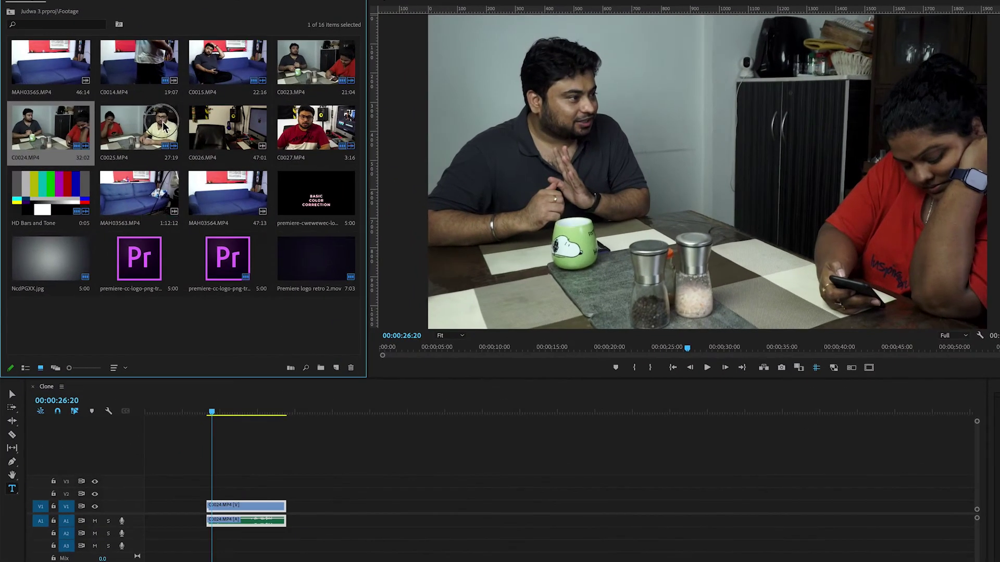
pyautogui.doubleClick(121, 138)
pyautogui.moveTo(202, 349); pyautogui.dragTo(205, 353)
pyautogui.moveTo(198, 296); pyautogui.dragTo(298, 513)
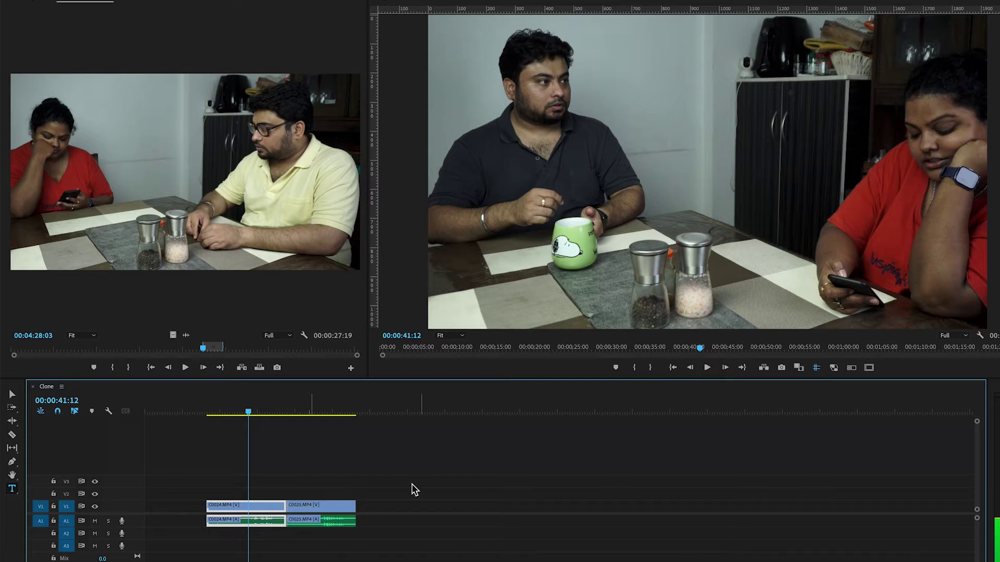
# - Add a vertical guide near the middle of the program frame, between the two seating positions
pyautogui.click(13, 397)
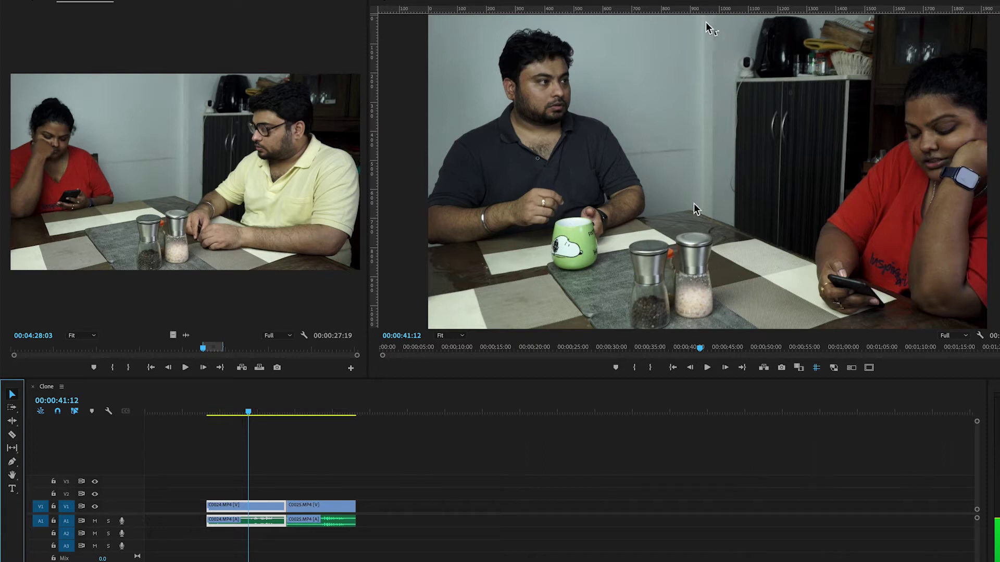
pyautogui.moveTo(378, 184); pyautogui.dragTo(711, 183)
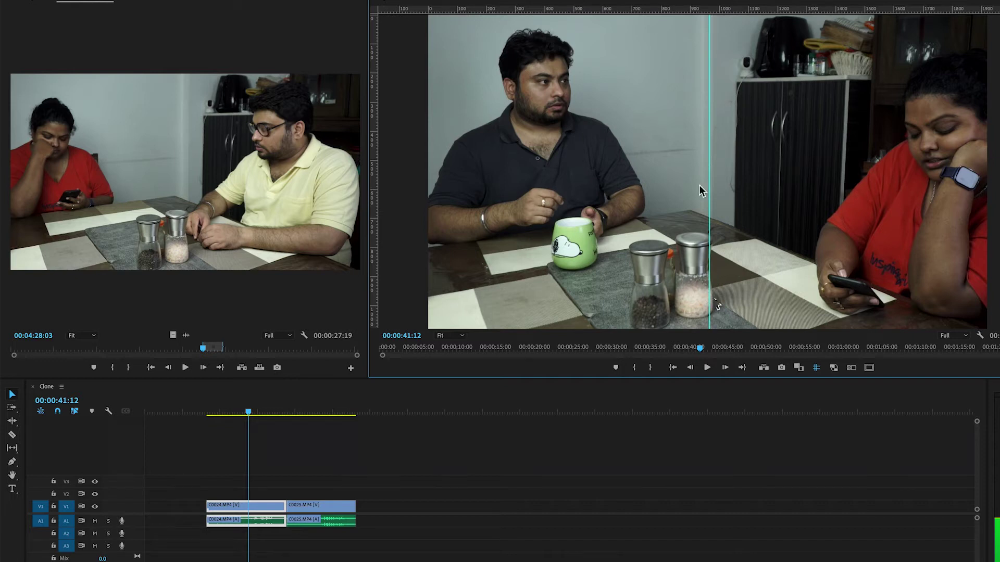
pyautogui.click(542, 503)
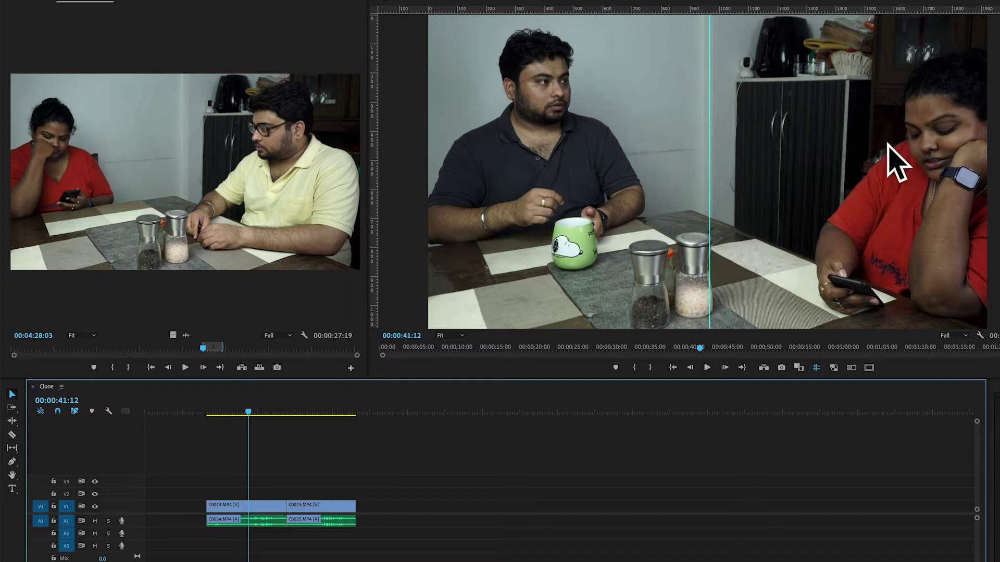
# - Examine both takes in the sequence to compare where the actors sit relative to the guide
pyautogui.click(314, 413)
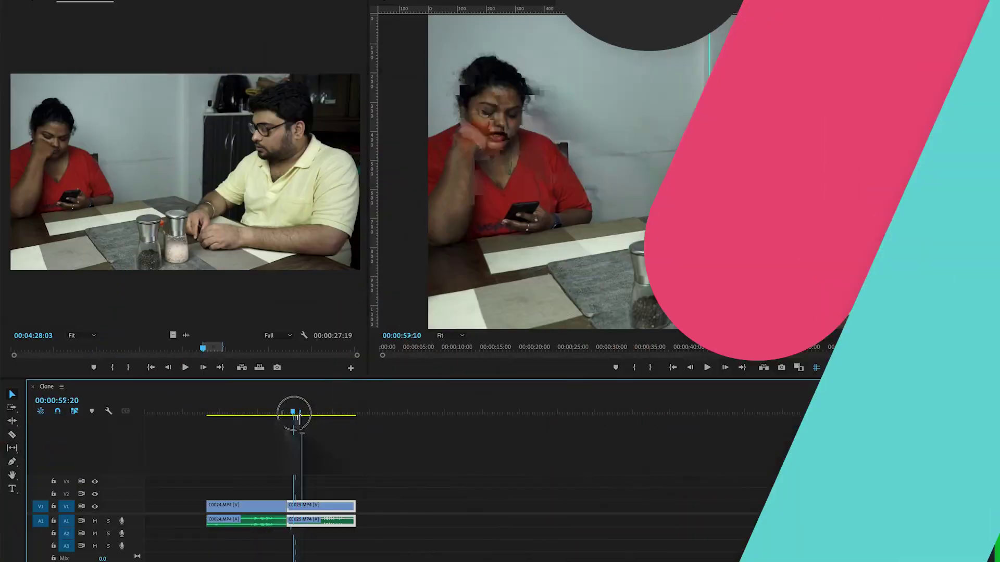
pyautogui.moveTo(292, 412); pyautogui.dragTo(305, 419)
pyautogui.click(283, 414)
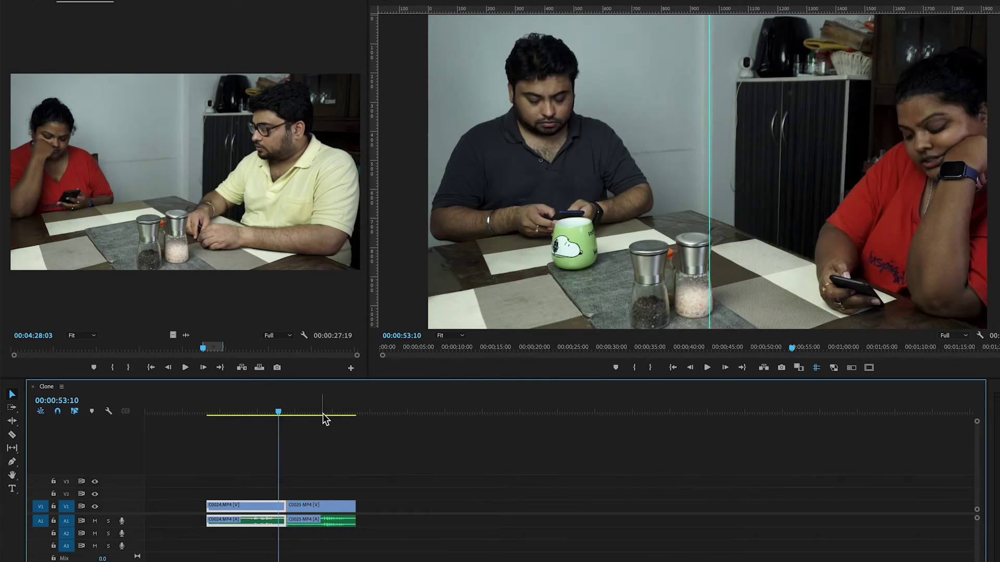
pyautogui.moveTo(324, 415); pyautogui.dragTo(309, 415)
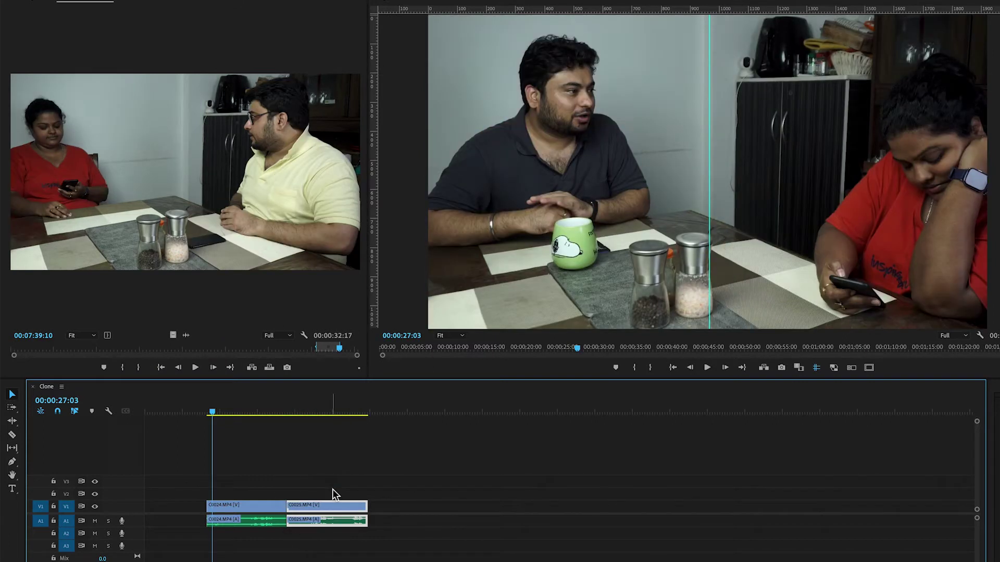
# - Stack the C0025.MP4 clip on V2 above C0024.MP4 with their starts aligned
pyautogui.moveTo(313, 508); pyautogui.dragTo(319, 494)
pyautogui.moveTo(318, 532); pyautogui.dragTo(322, 533)
pyautogui.moveTo(312, 492); pyautogui.dragTo(229, 495)
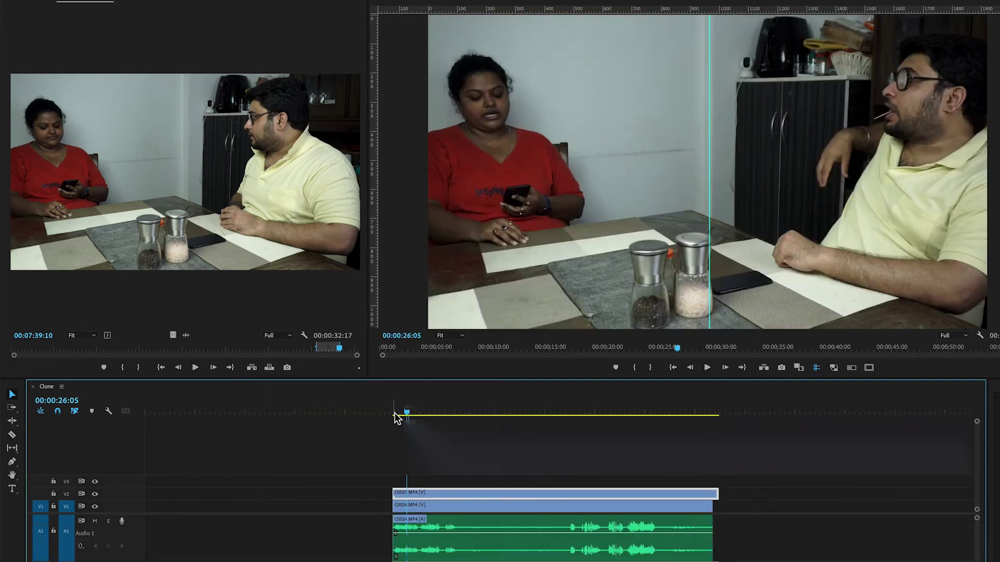
# - Compare the two stacked takes at several points, hiding V2 to see the lower clip and showing it again
pyautogui.click(395, 413)
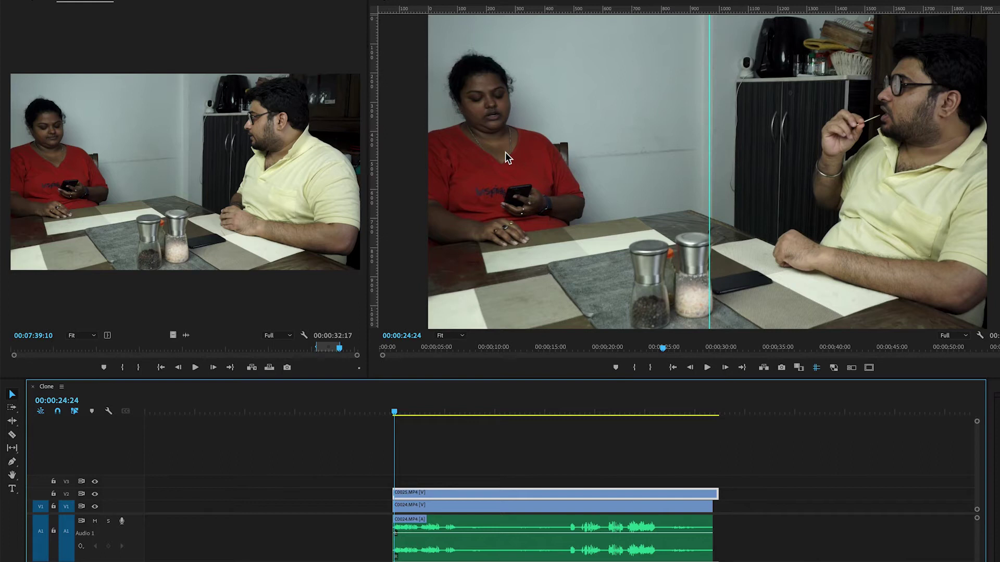
pyautogui.click(551, 412)
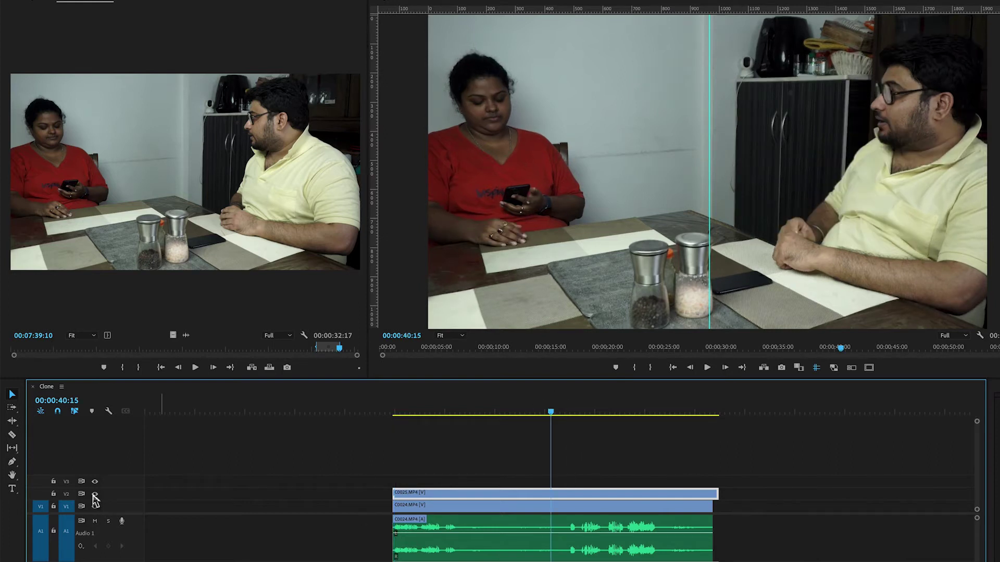
pyautogui.click(95, 494)
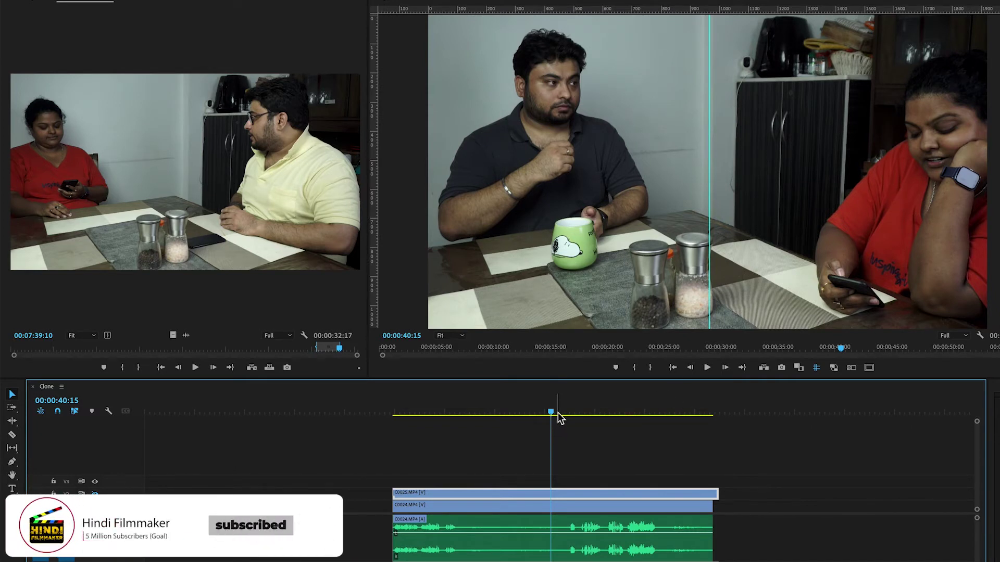
pyautogui.moveTo(554, 415); pyautogui.dragTo(472, 418)
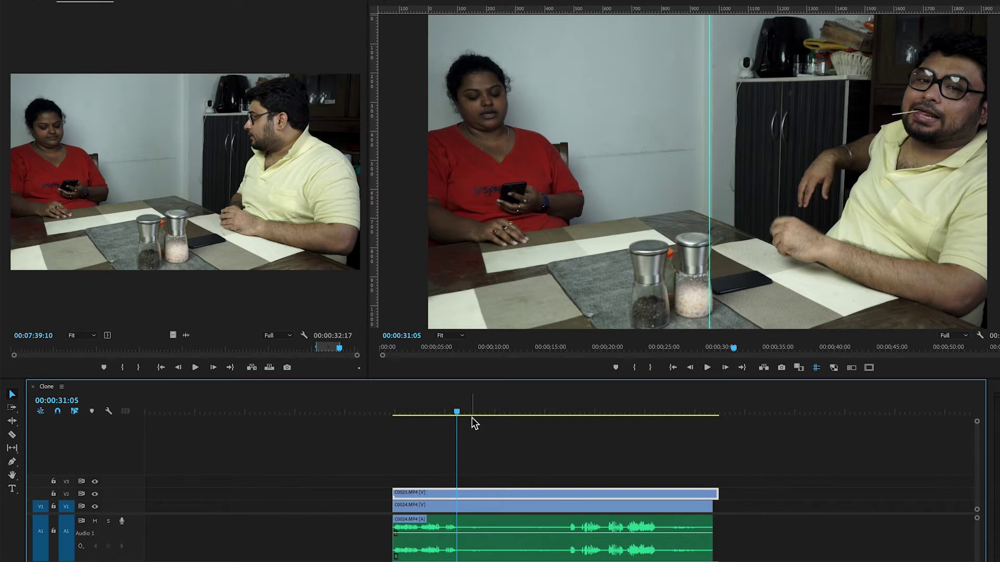
pyautogui.moveTo(471, 417); pyautogui.dragTo(442, 413)
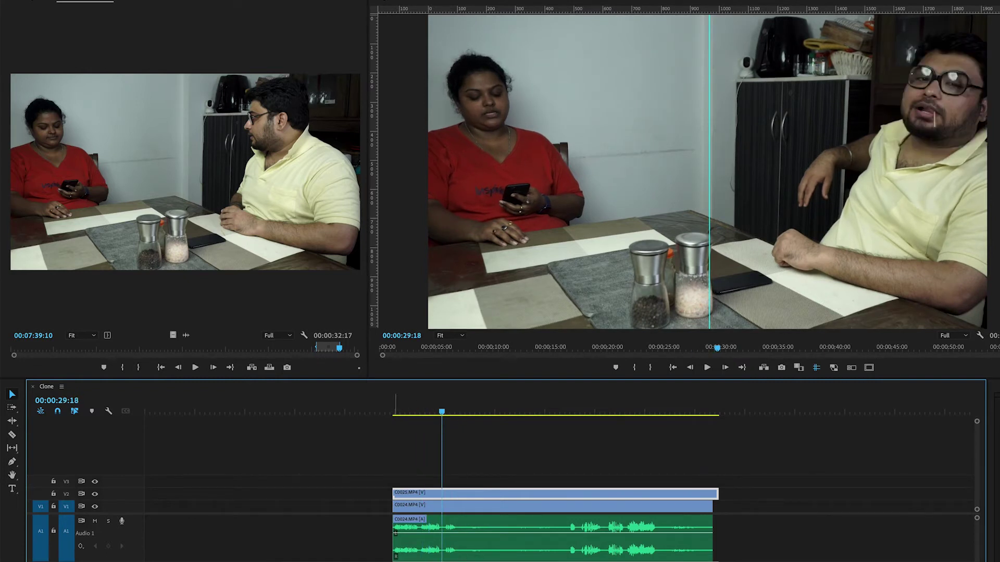
# - Unlink the video from the audio of the stacked C0024.MP4 and C0025.MP4 clips
pyautogui.moveTo(393, 493)
pyautogui.mouseDown()
pyautogui.moveTo(476, 493)
pyautogui.moveTo(395, 493)
pyautogui.mouseUp()
pyautogui.moveTo(744, 476); pyautogui.dragTo(494, 560)
pyautogui.rightClick(510, 555)
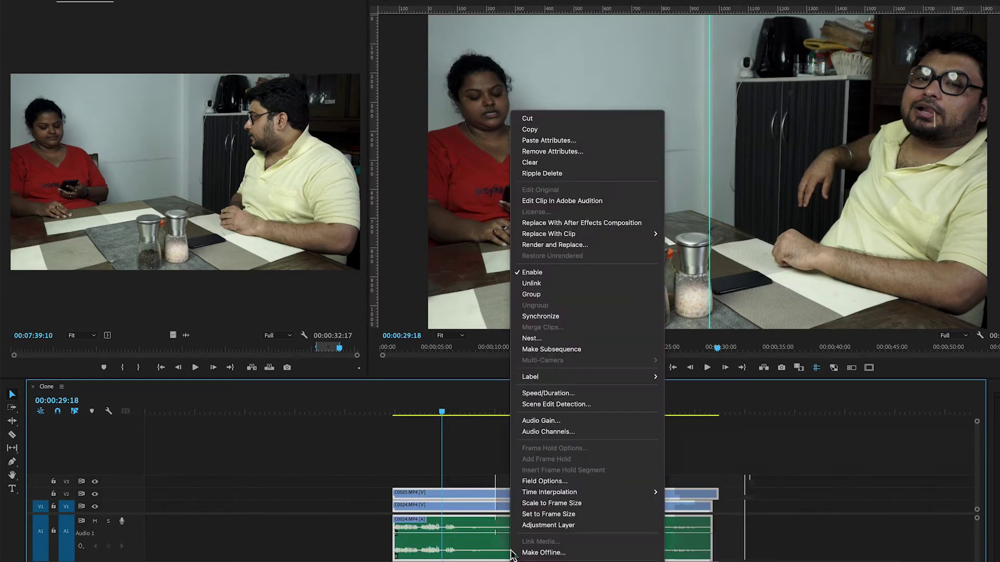
pyautogui.click(558, 285)
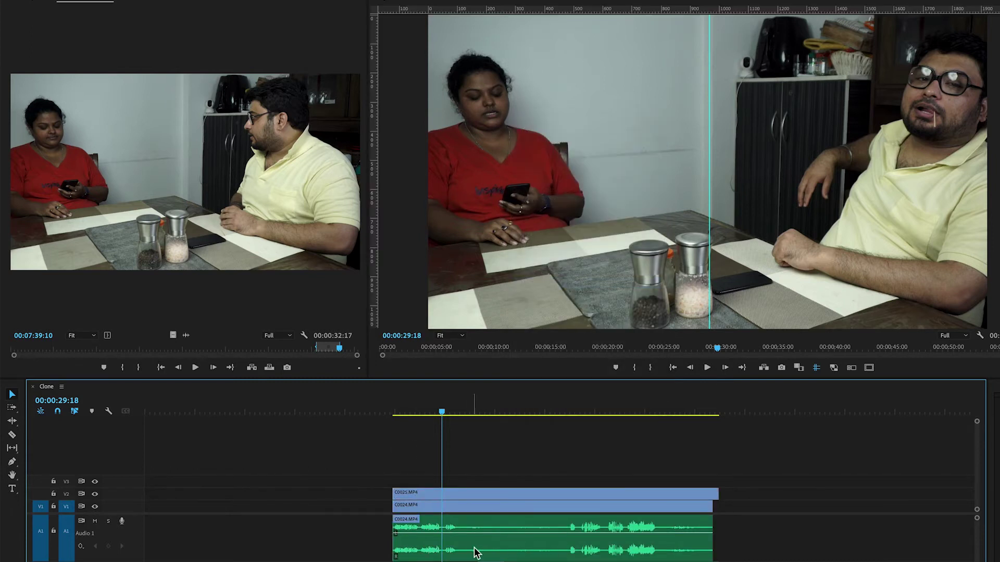
# - Cut the C0024.MP4 audio on A1 around its two speech passages and delete the quiet section between them
pyautogui.press('c')
pyautogui.click(463, 537)
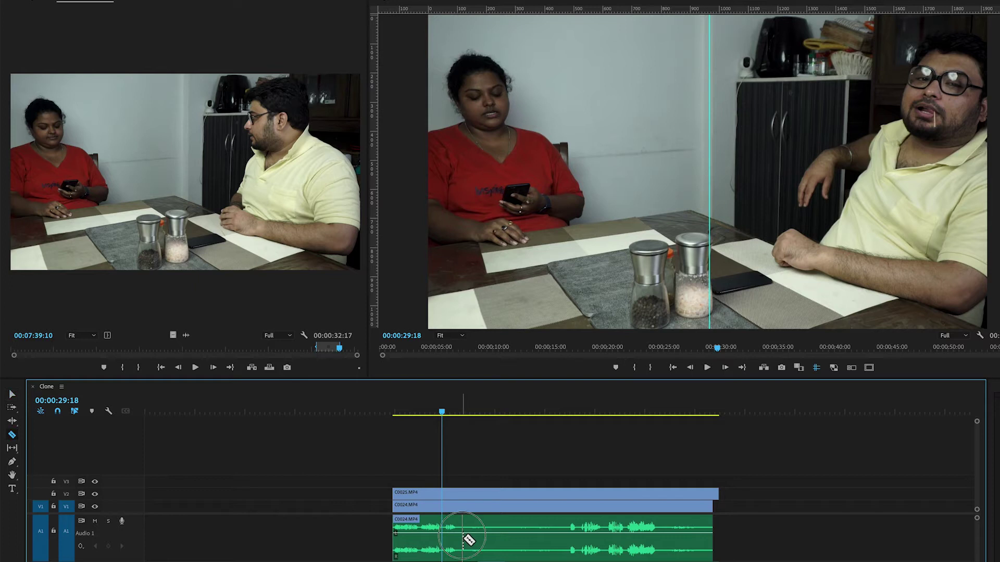
pyautogui.click(566, 536)
pyautogui.click(661, 536)
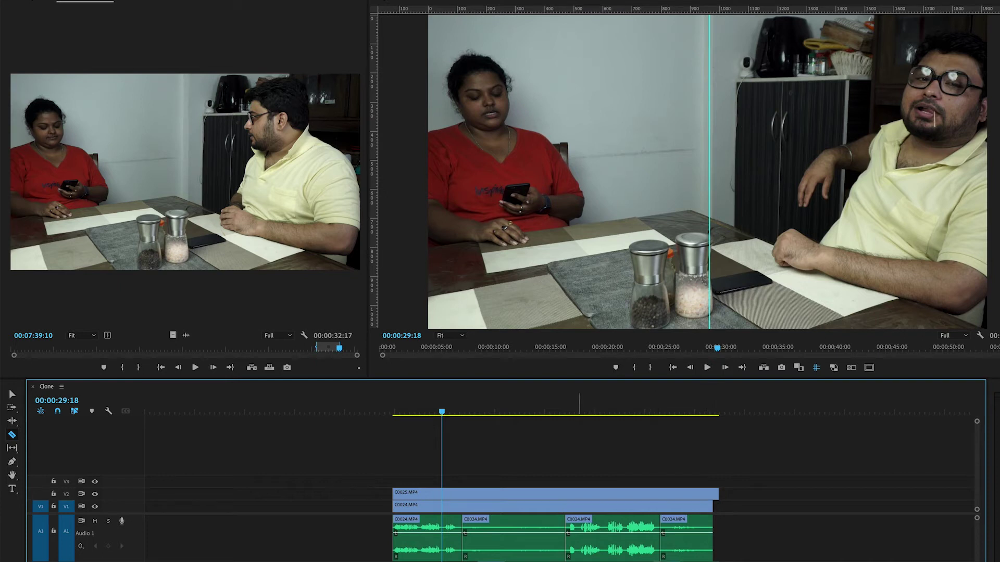
pyautogui.press('v')
pyautogui.click(536, 543)
pyautogui.press('Delete')
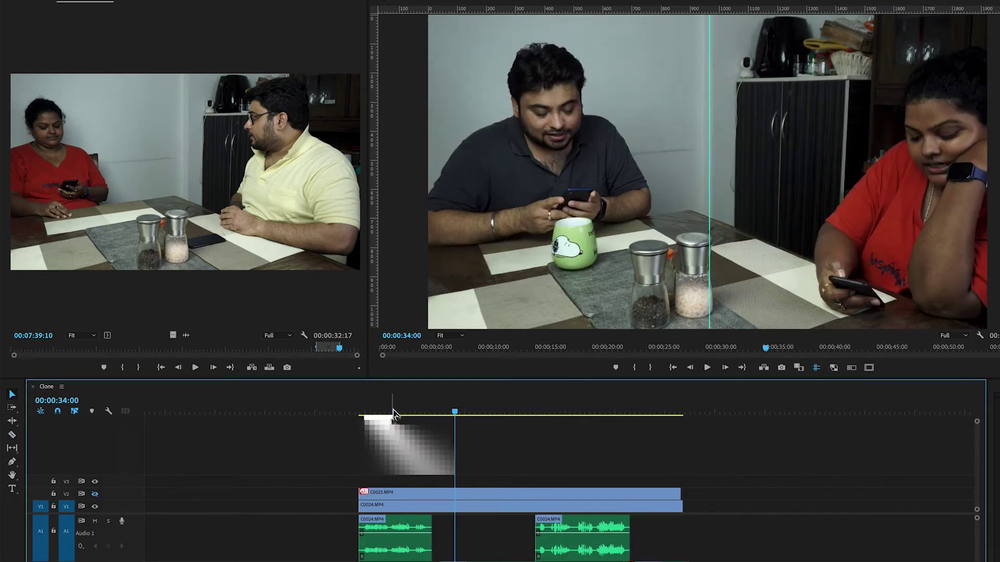
# - Lower the opacity of the C0025.MP4 clip on V2 to 68% to compare it with the take below
pyautogui.click(405, 411)
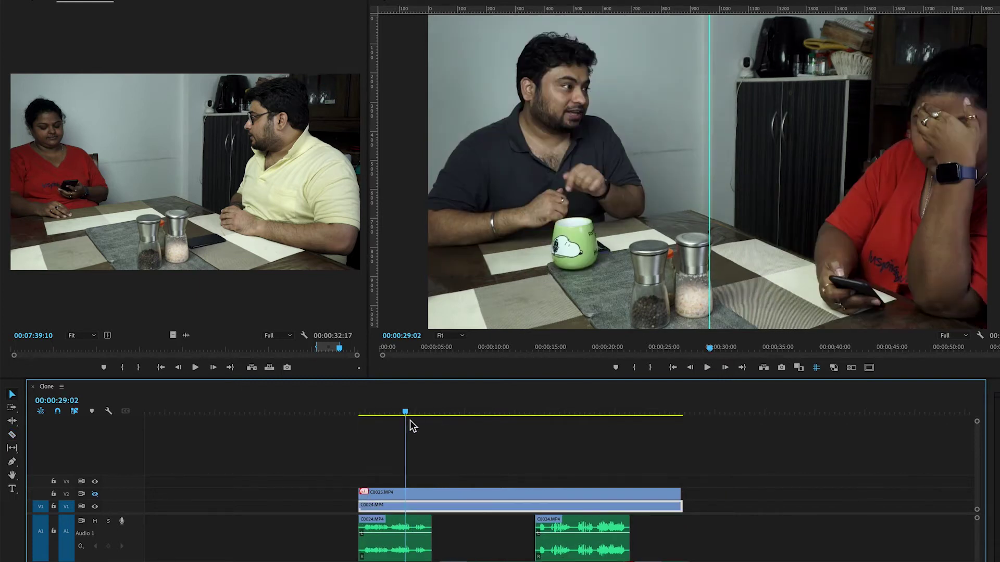
pyautogui.click(423, 497)
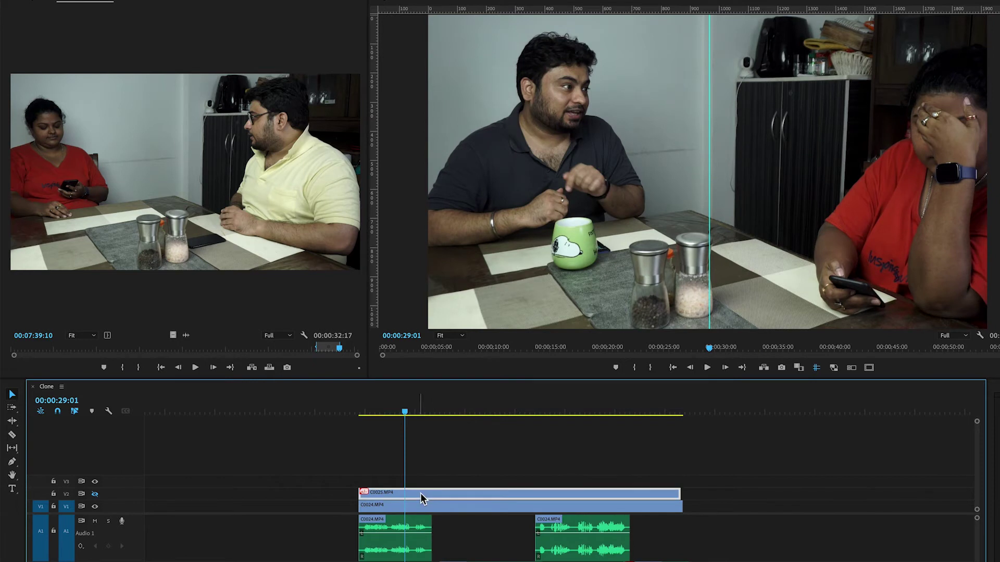
pyautogui.click(169, 3)
pyautogui.moveTo(100, 143); pyautogui.dragTo(118, 147)
pyautogui.click(495, 412)
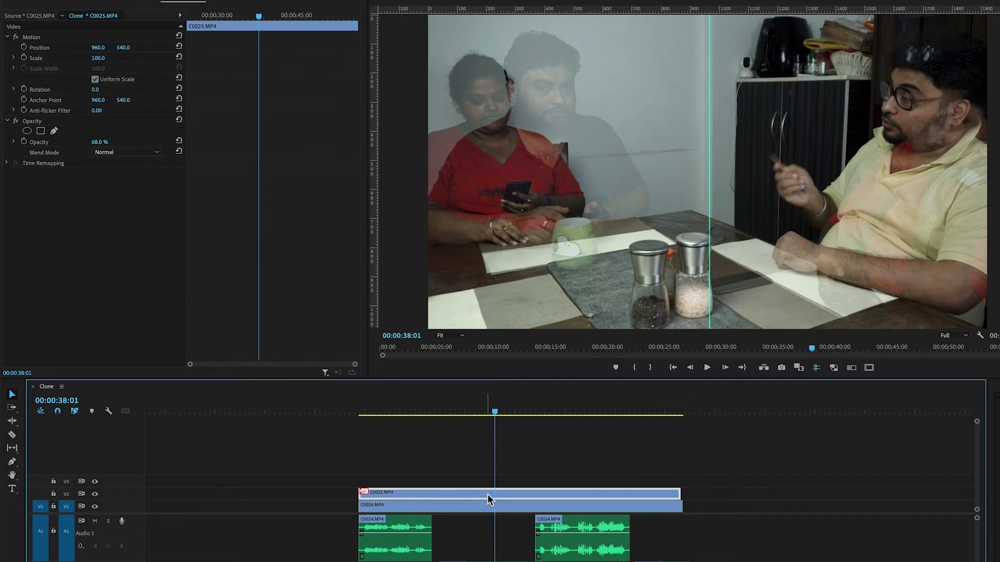
# - Find the Crop effect and apply it to the C0025.MP4 clip on V2
pyautogui.hotkey('shift', '7')
pyautogui.write('crop')
pyautogui.moveTo(47, 82); pyautogui.dragTo(488, 497)
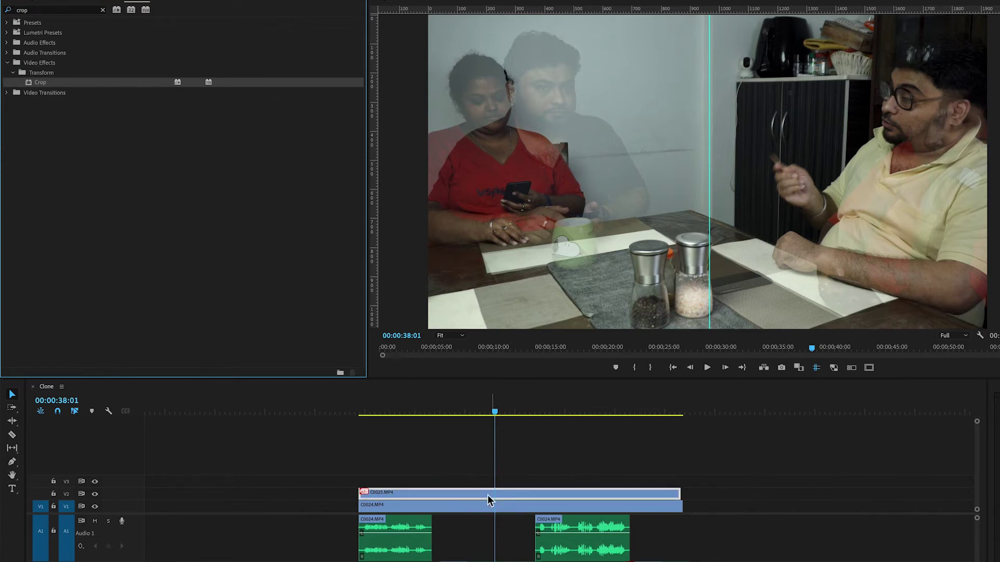
pyautogui.click(182, 5)
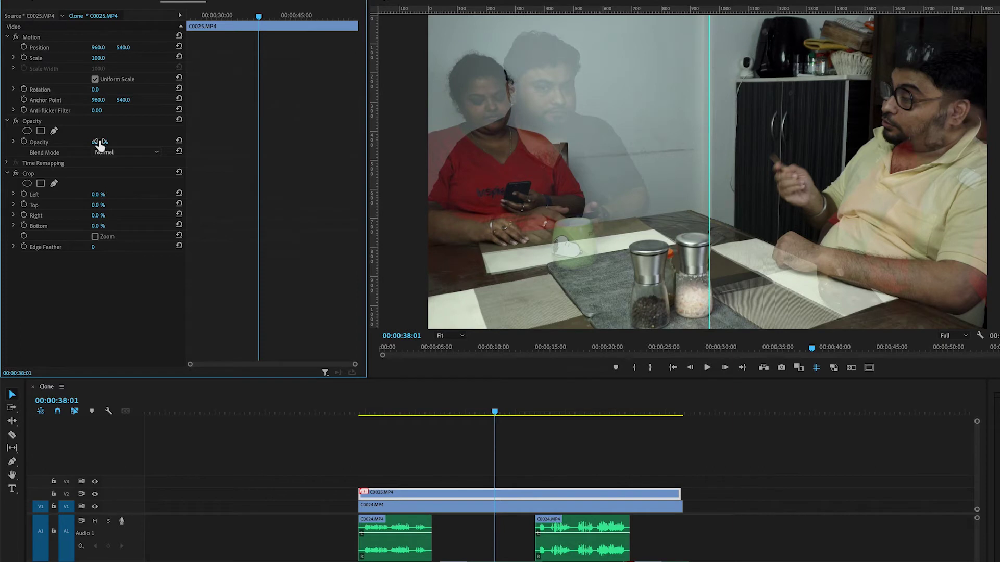
# - Set the C0025.MP4 clip's opacity to 100% and crop 52% from its left side
pyautogui.moveTo(99, 141); pyautogui.dragTo(115, 142)
pyautogui.moveTo(97, 194); pyautogui.dragTo(123, 194)
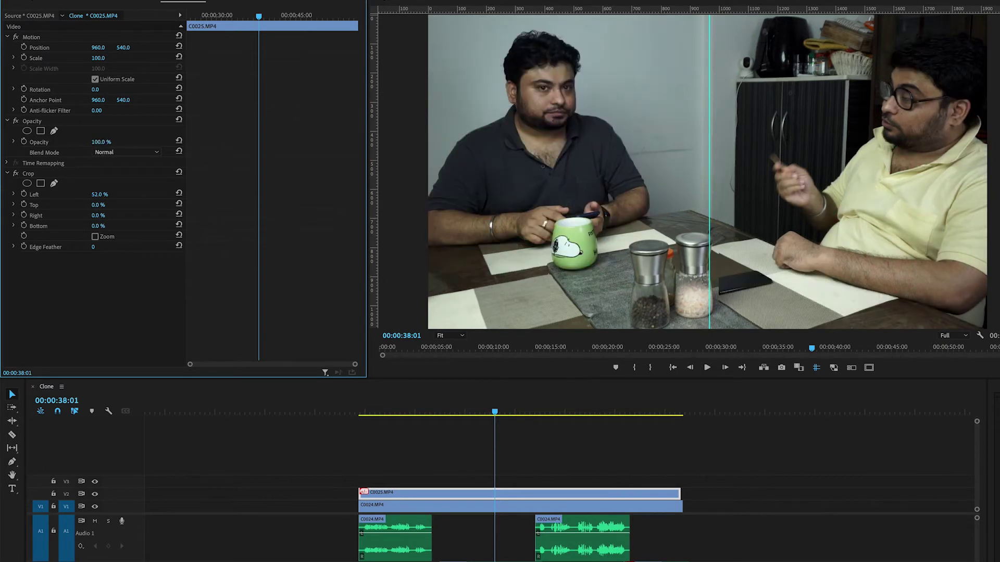
pyautogui.click(504, 464)
pyautogui.press('-')
pyautogui.press('Right')
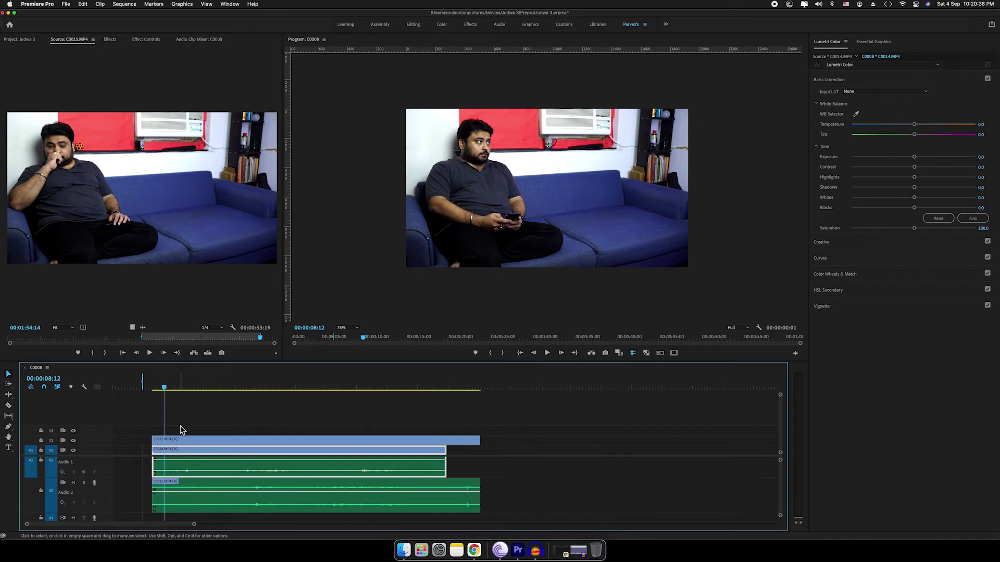
# - In the C0008 sequence, lower the opacity of C0013.MP4 on V2 so the take beneath shows through
pyautogui.click(178, 442)
pyautogui.click(73, 441)
pyautogui.click(73, 440)
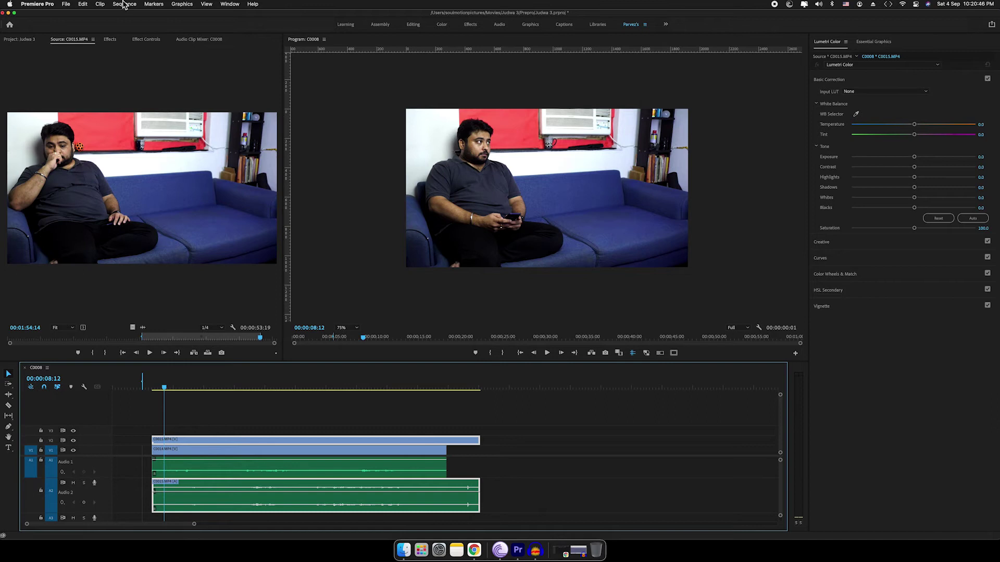
pyautogui.click(136, 42)
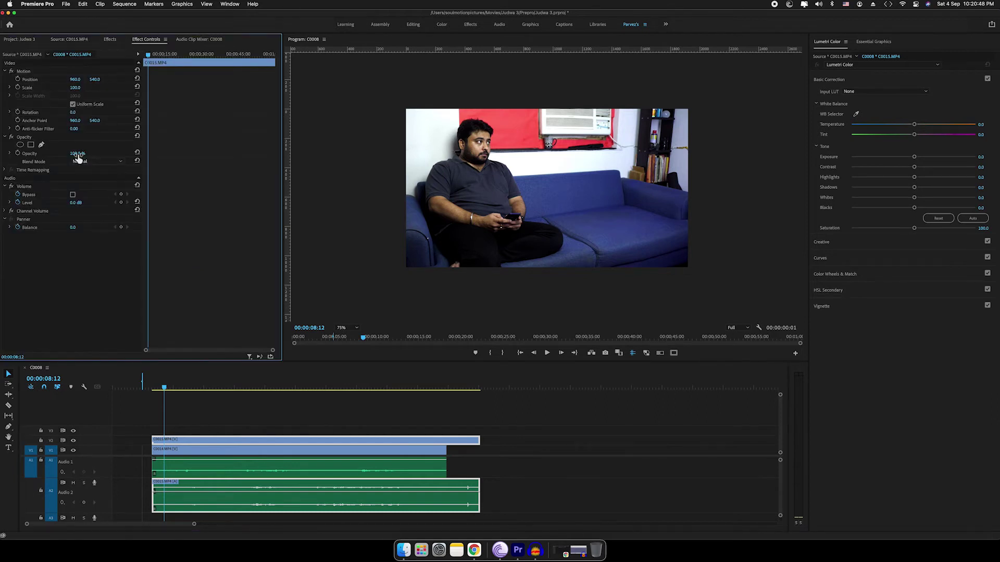
pyautogui.moveTo(76, 153); pyautogui.dragTo(67, 153)
pyautogui.moveTo(164, 388)
pyautogui.mouseDown()
pyautogui.moveTo(152, 391)
pyautogui.moveTo(198, 392)
pyautogui.moveTo(164, 393)
pyautogui.mouseUp()
# - Nudge C0014.MP4 on V1 later in time and extend its start back to match C0013.MP4's start
pyautogui.click(186, 452)
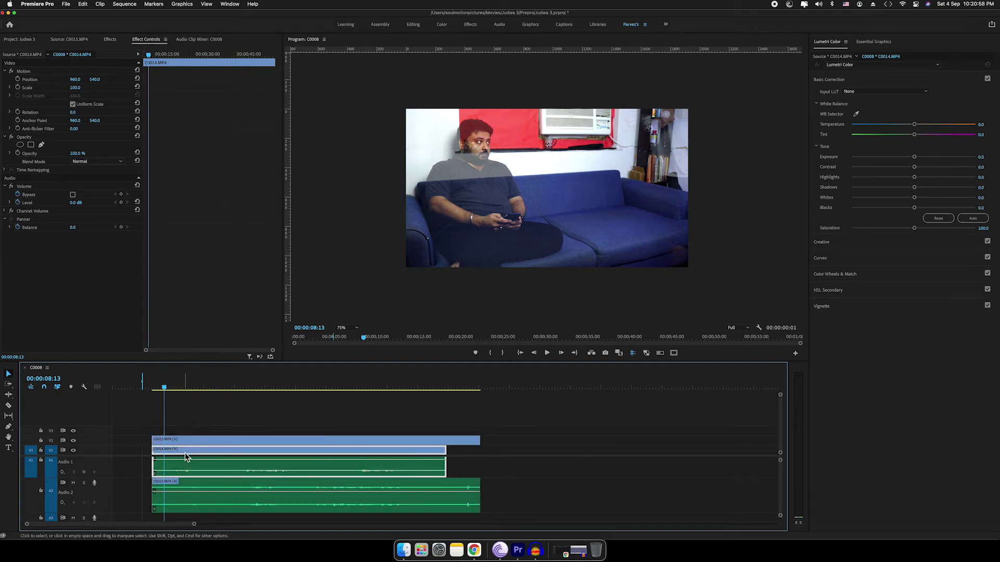
pyautogui.press('shift+super+Right')
pyautogui.press('shift+super+Right')
pyautogui.press('shift+super+Right')
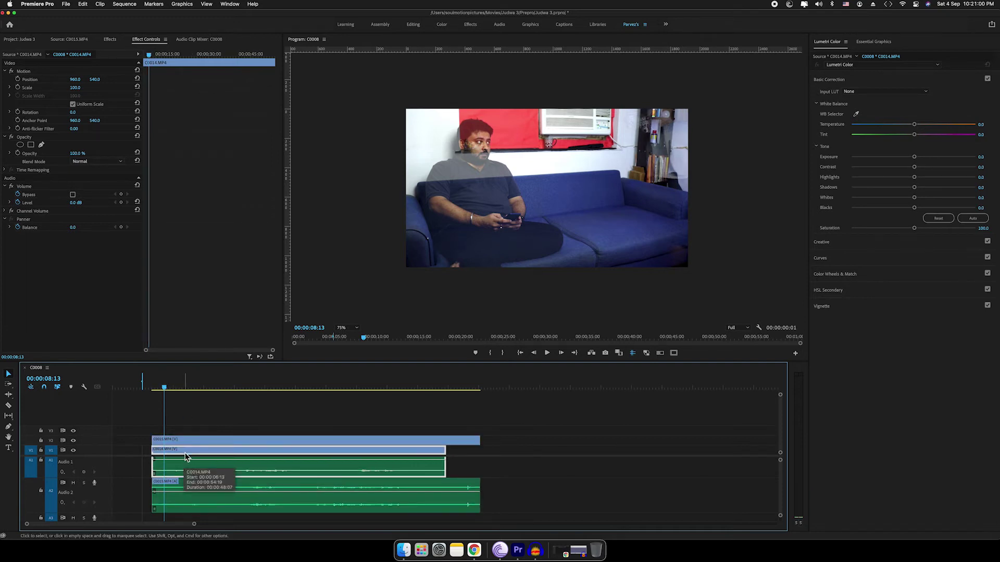
pyautogui.hotkey('alt', 'Right')
pyautogui.hotkey('alt', 'Right')
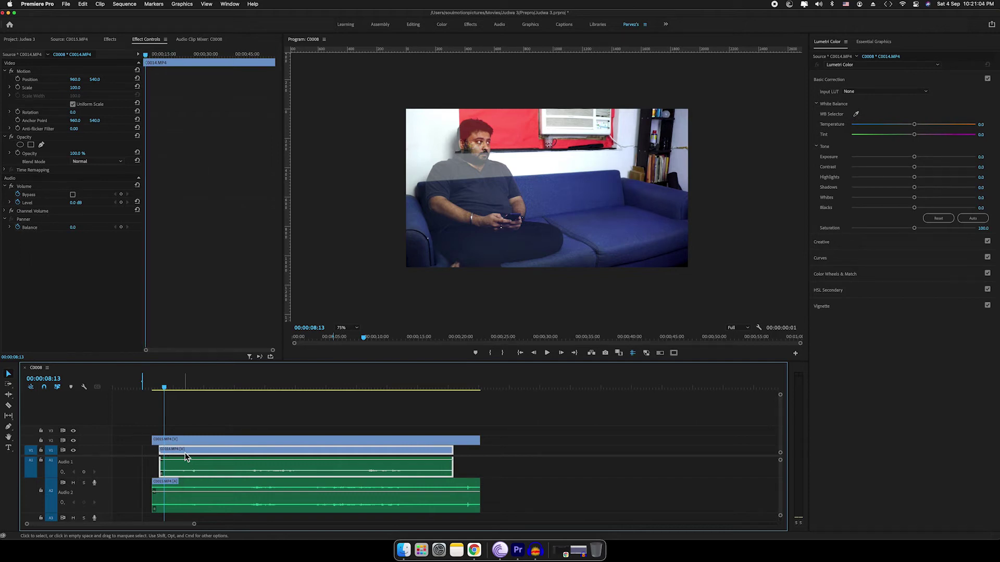
pyautogui.moveTo(166, 455); pyautogui.dragTo(160, 455)
# - Unlink the audio from the video of both takes and trim the start of C0014.MP4's audio to begin later
pyautogui.moveTo(238, 420); pyautogui.dragTo(192, 499)
pyautogui.rightClick(207, 443)
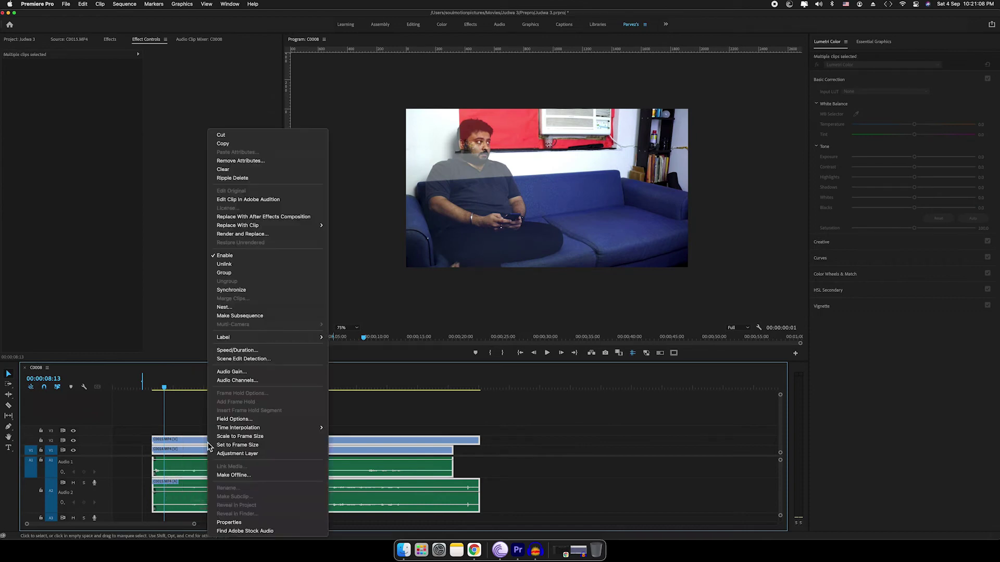
pyautogui.click(245, 264)
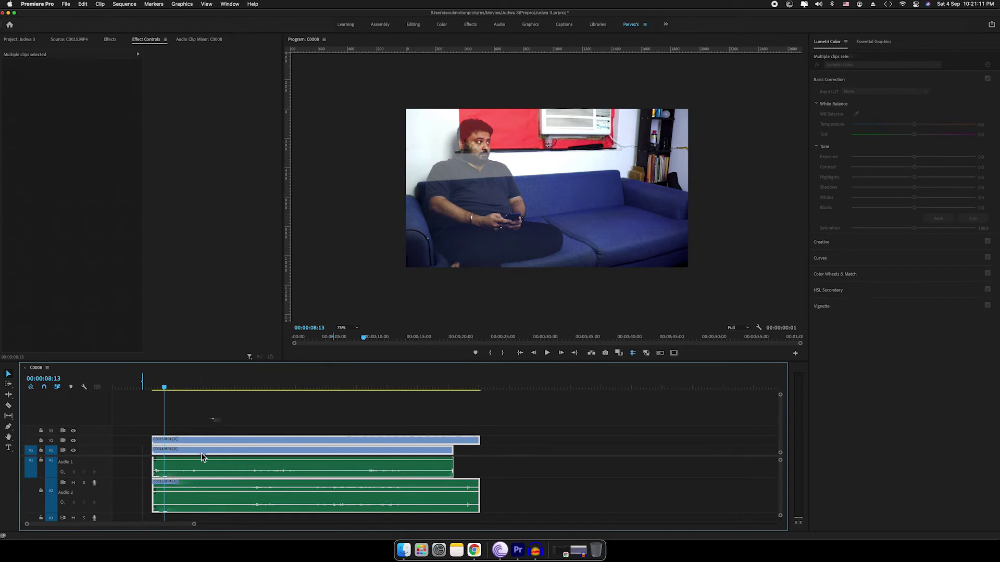
pyautogui.click(136, 474)
pyautogui.scroll(3, 143, 479)
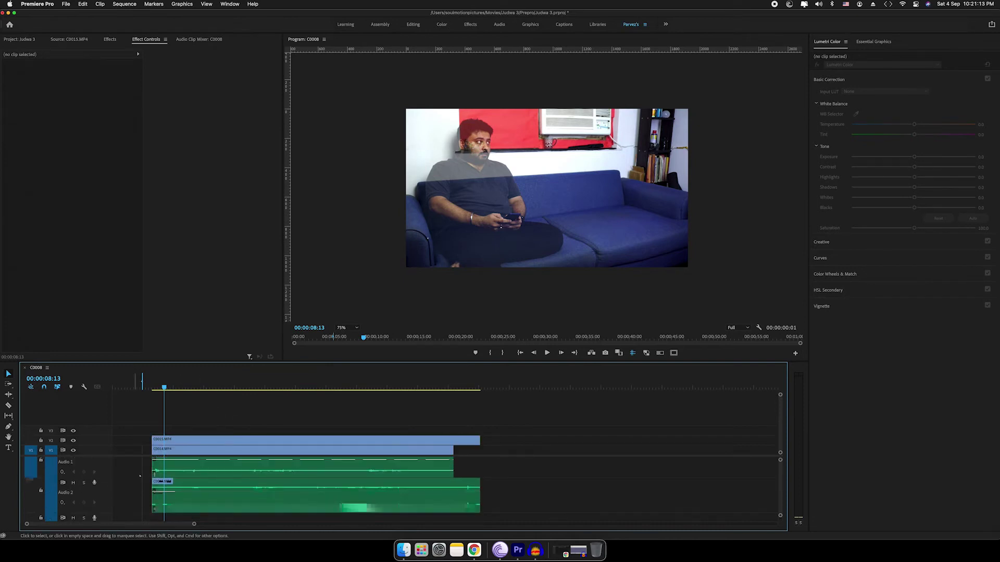
pyautogui.moveTo(160, 476)
pyautogui.mouseDown()
pyautogui.moveTo(179, 478)
pyautogui.moveTo(156, 476)
pyautogui.mouseUp()
# - Play the overlapping takes from the start, with the preview fitted to the monitor, to check their timing
pyautogui.click(154, 387)
pyautogui.moveTo(153, 387)
pyautogui.mouseDown()
pyautogui.moveTo(175, 390)
pyautogui.moveTo(153, 389)
pyautogui.mouseUp()
pyautogui.press('space')
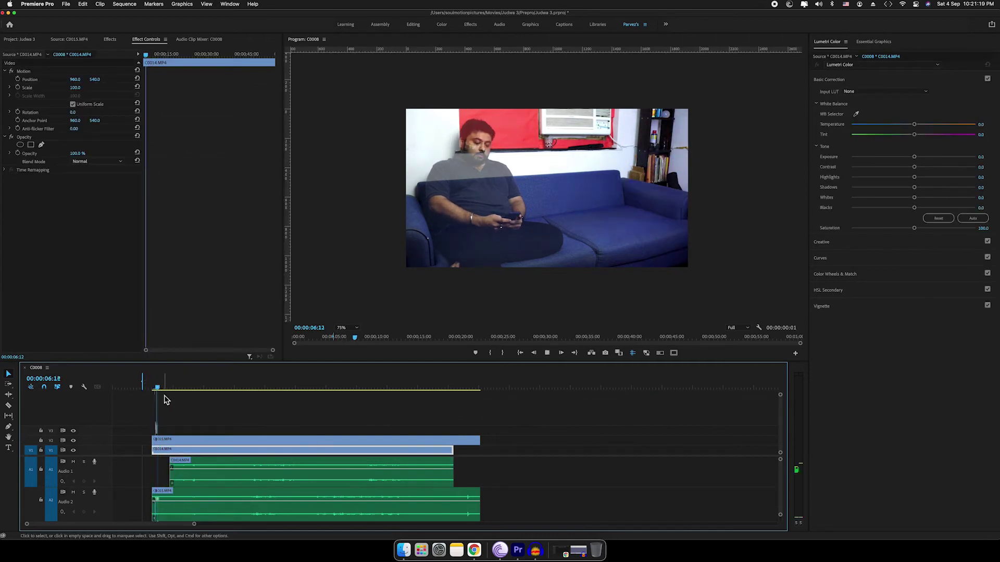
pyautogui.press('space')
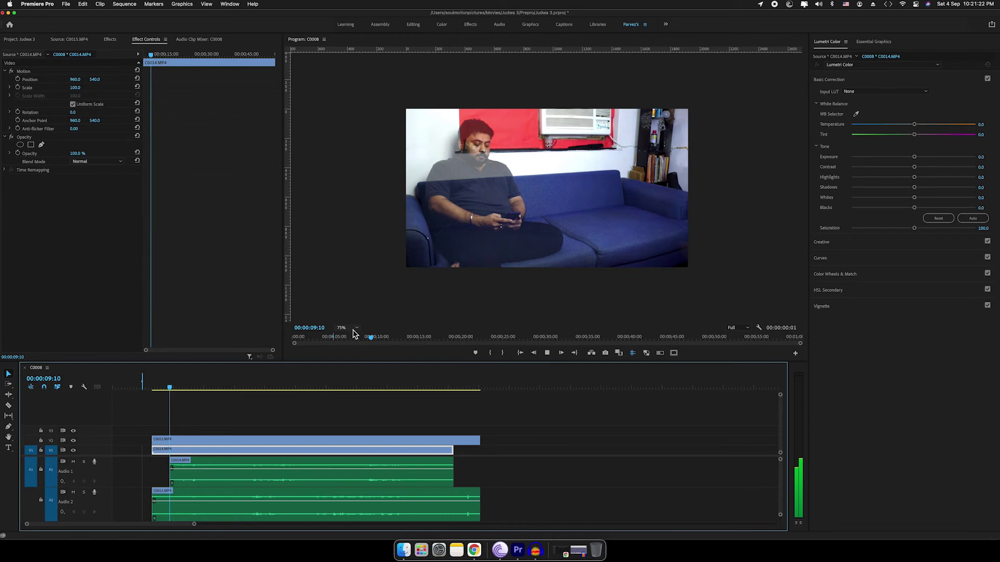
pyautogui.click(352, 333)
pyautogui.click(348, 341)
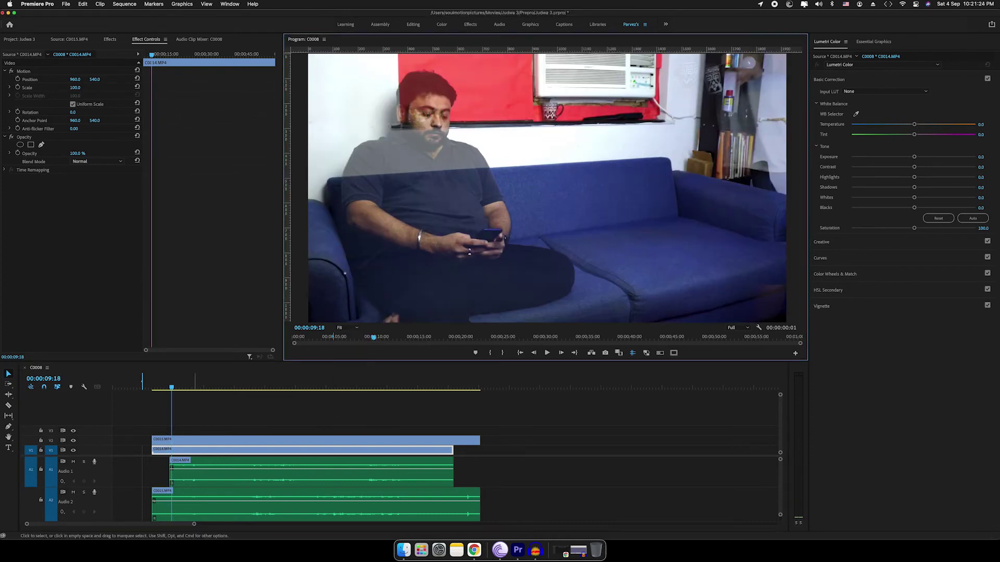
pyautogui.click(155, 390)
pyautogui.press('space')
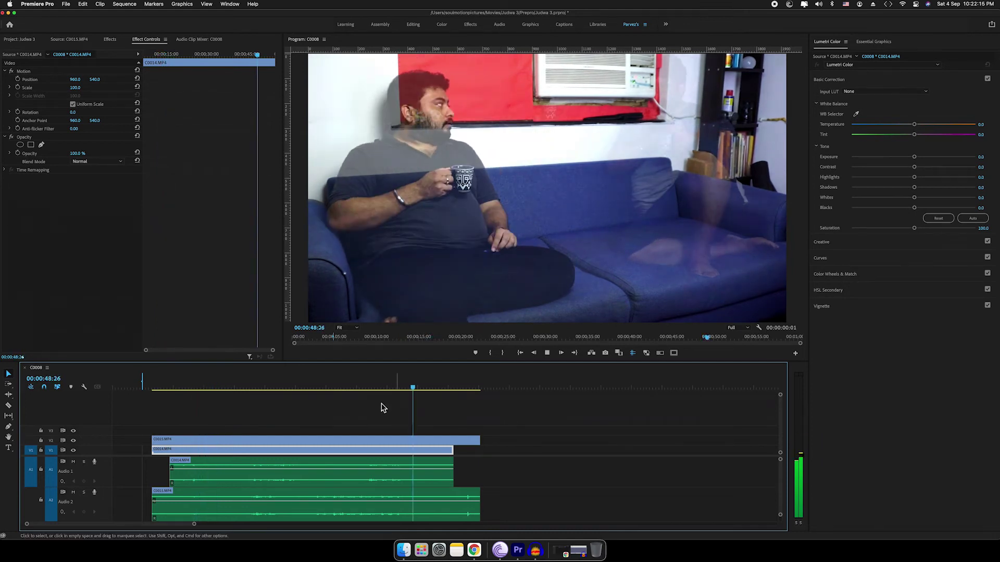
pyautogui.moveTo(317, 391); pyautogui.dragTo(218, 394)
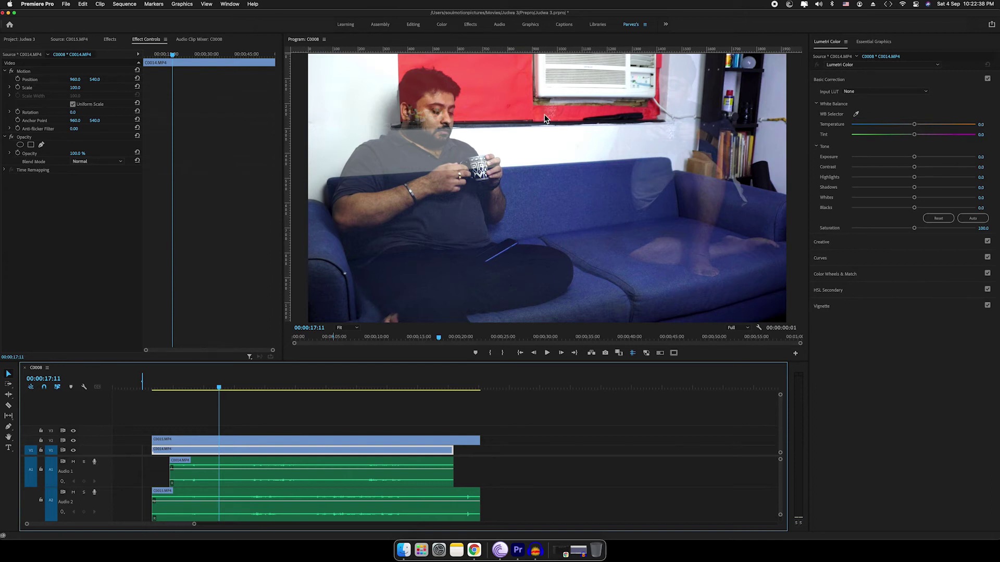
# - Start a free-draw opacity mask on C0013.MP4 at 00:00:12:06, placing points just outside the frame's left and bottom edges
pyautogui.moveTo(219, 388); pyautogui.dragTo(189, 389)
pyautogui.click(190, 441)
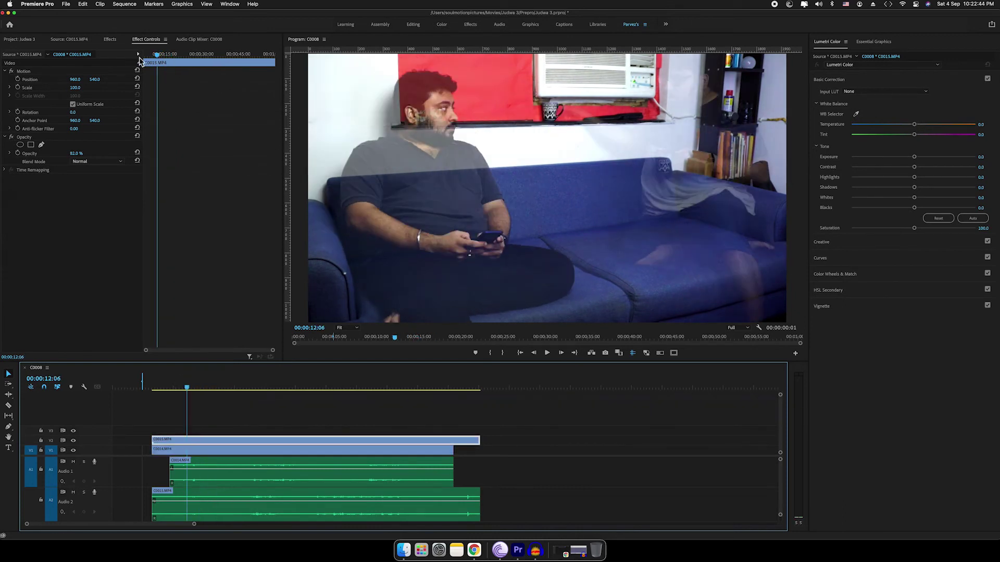
pyautogui.click(41, 144)
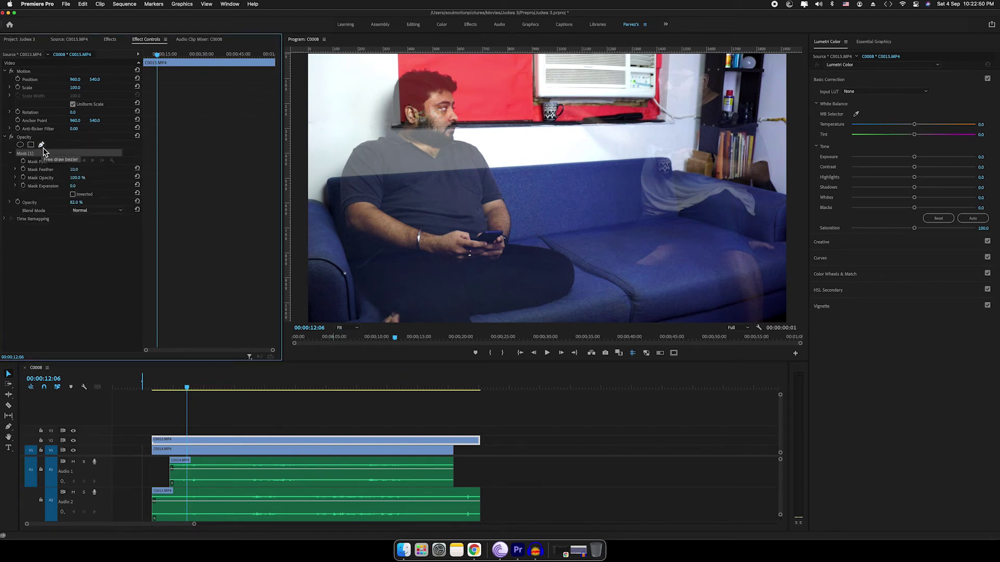
pyautogui.click(342, 328)
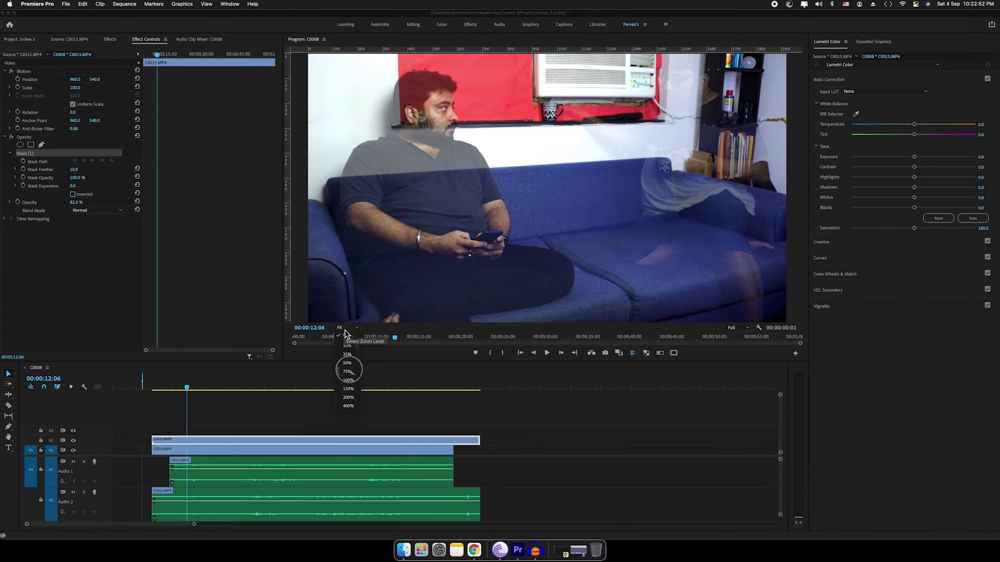
pyautogui.click(348, 371)
pyautogui.moveTo(382, 121); pyautogui.dragTo(384, 212)
pyautogui.click(384, 247)
pyautogui.click(416, 280)
pyautogui.click(508, 286)
pyautogui.click(562, 280)
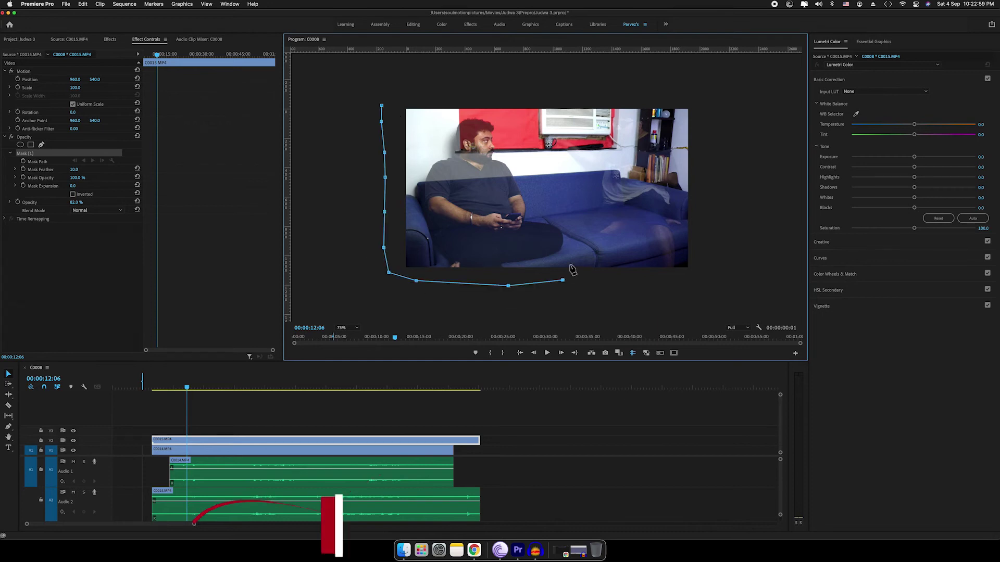
pyautogui.press('cmd+z')
pyautogui.click(562, 280)
# - Trace the mask up around the seated man's knee, arm and face, and close it above the frame
pyautogui.click(585, 259)
pyautogui.click(578, 242)
pyautogui.click(568, 235)
pyautogui.click(561, 227)
pyautogui.click(546, 218)
pyautogui.click(529, 215)
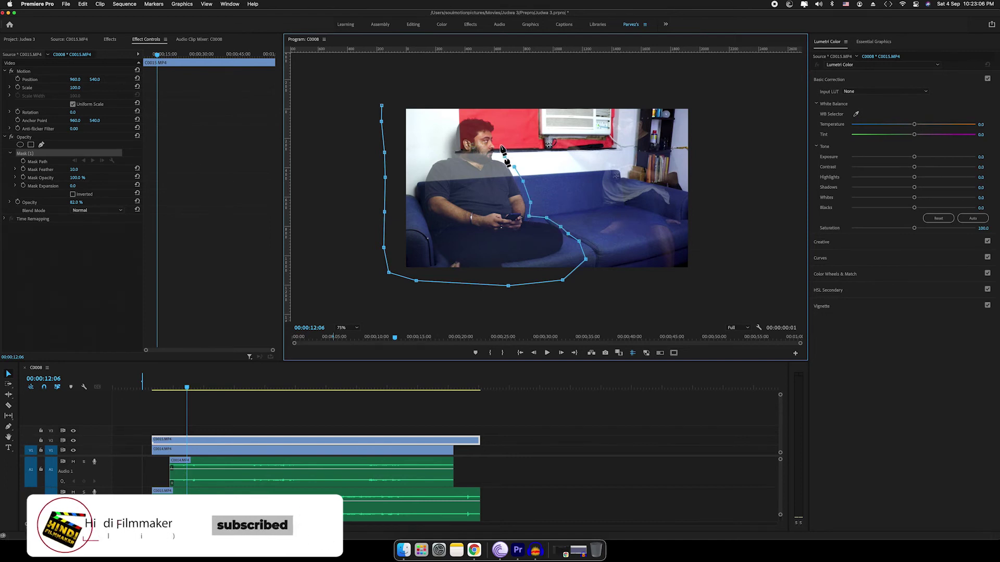
pyautogui.click(502, 132)
pyautogui.click(500, 102)
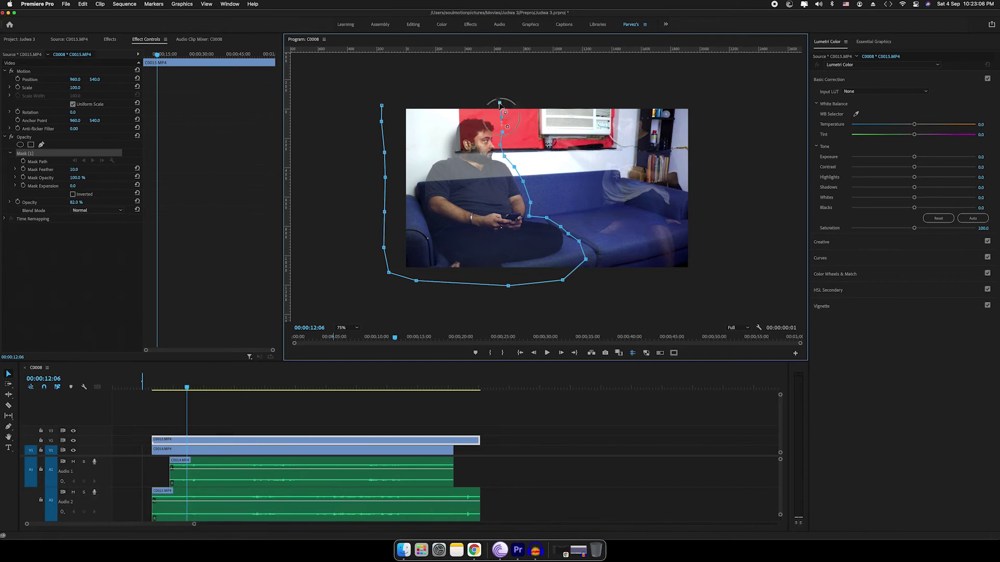
pyautogui.click(500, 103)
pyautogui.click(382, 104)
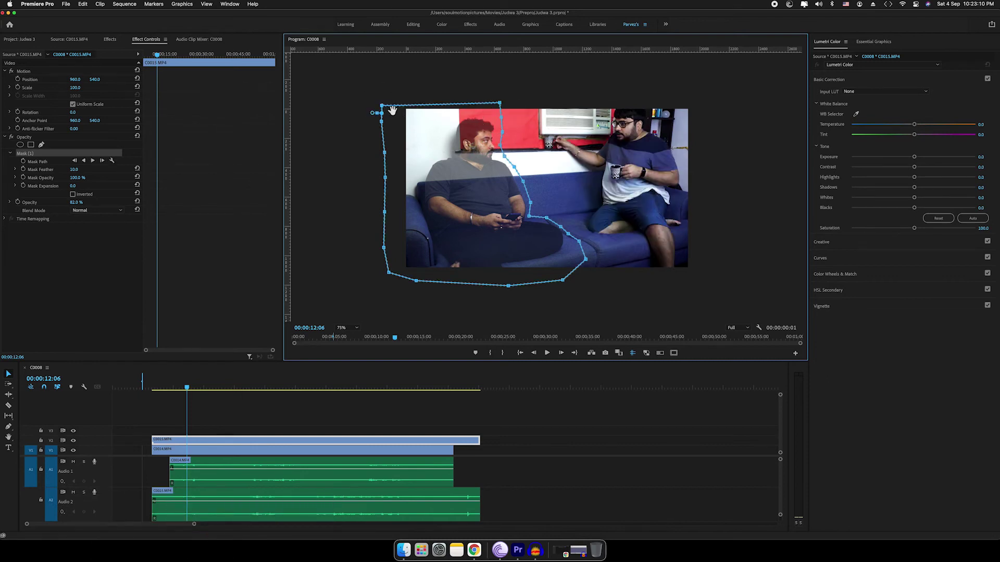
# - Set the mask's feather to 9.1 and C0013.MP4's opacity to 100%
pyautogui.click(15, 170)
pyautogui.moveTo(21, 184)
pyautogui.mouseDown()
pyautogui.moveTo(70, 189)
pyautogui.moveTo(21, 193)
pyautogui.mouseUp()
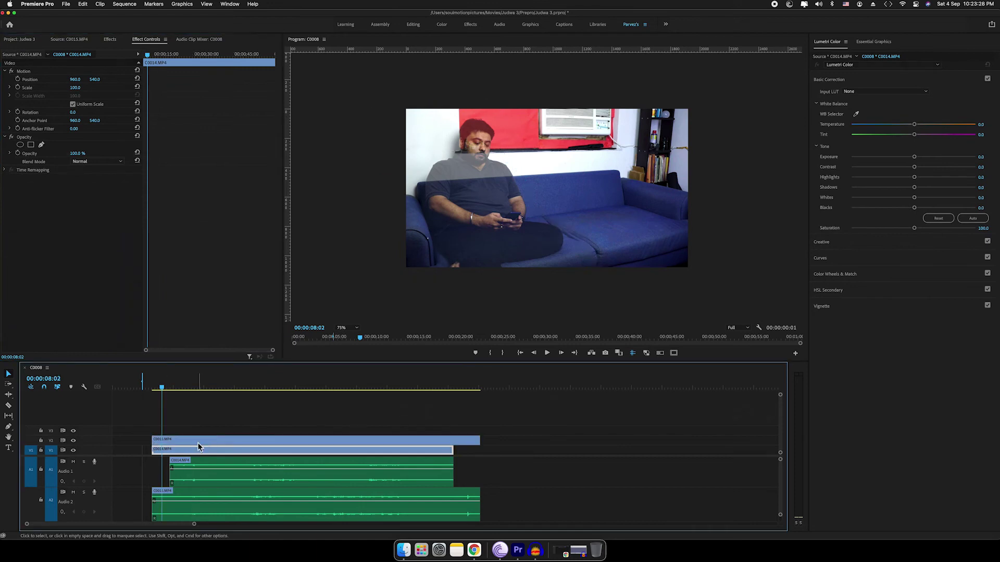
pyautogui.click(207, 441)
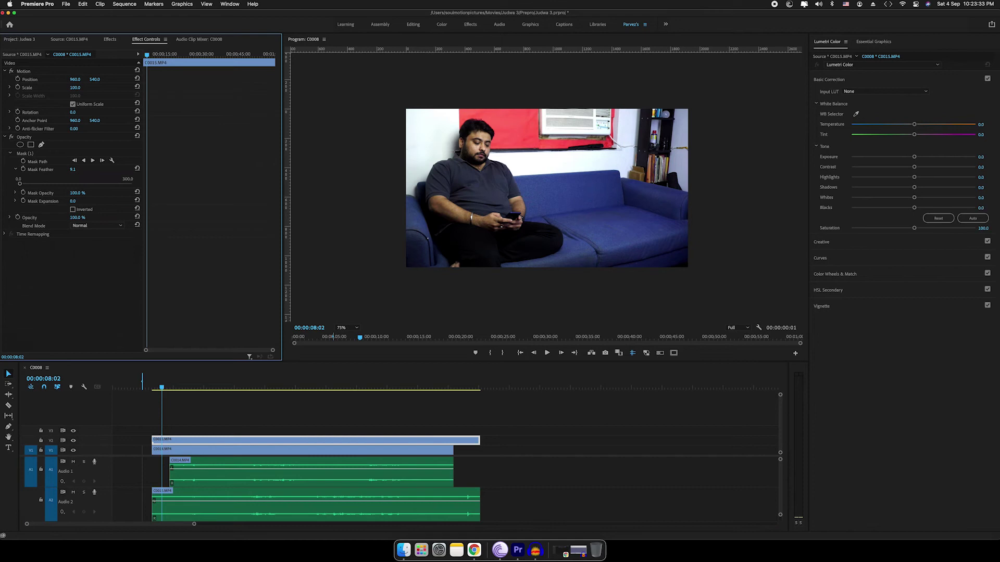
# - Play and replay the masked composite to find where the seated man's arm crosses the mask edge
pyautogui.click(183, 416)
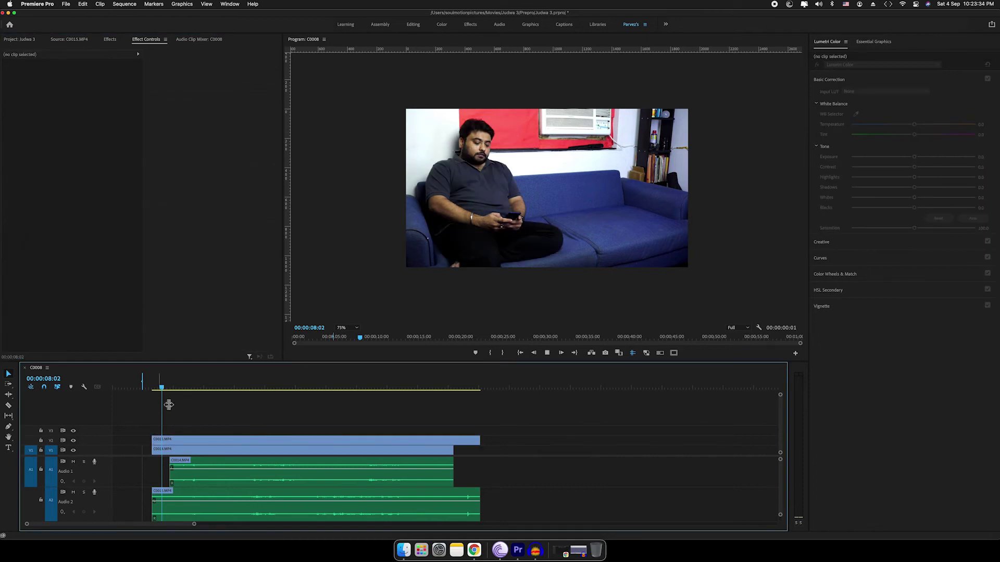
pyautogui.click(158, 388)
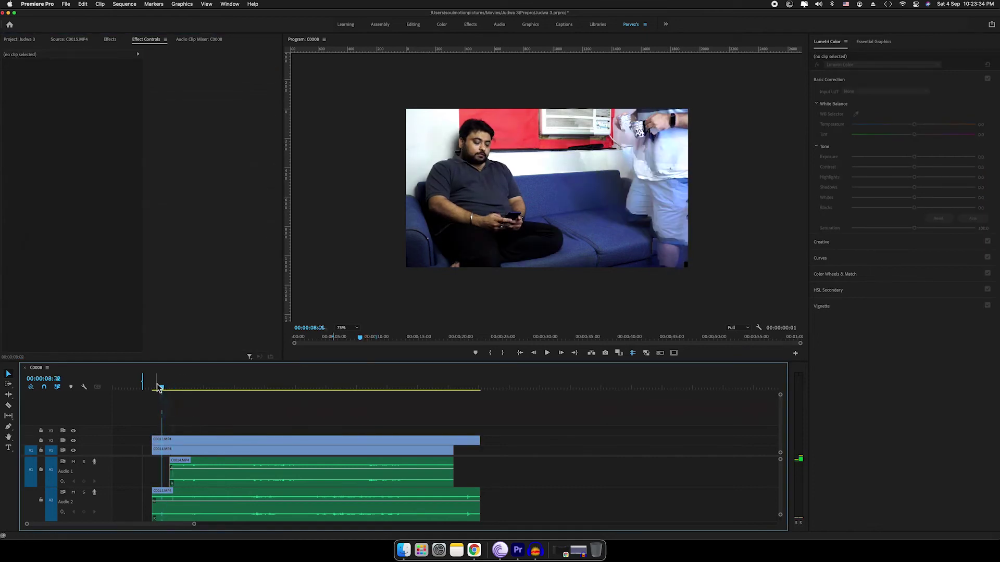
pyautogui.press('space')
pyautogui.press('j')
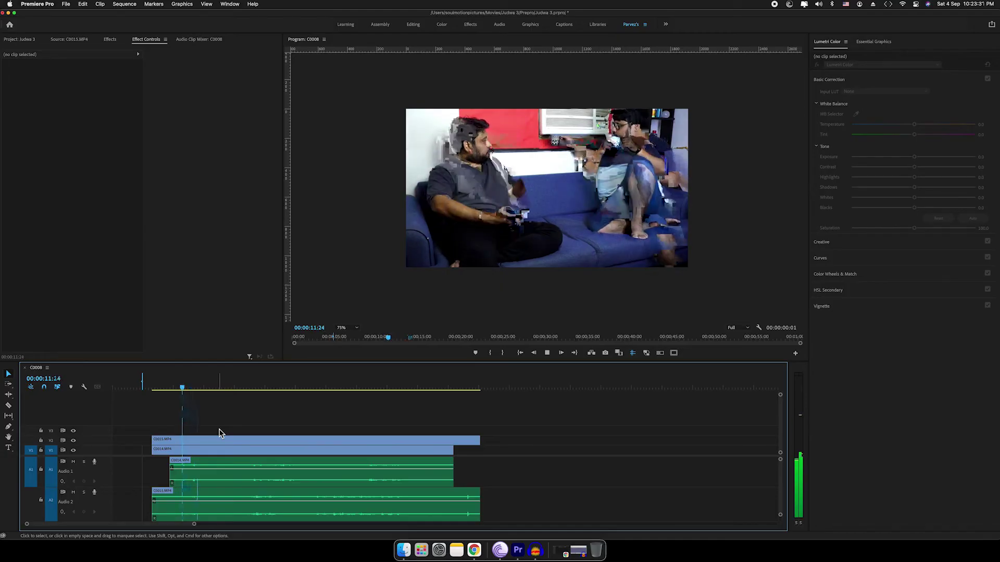
pyautogui.press('space')
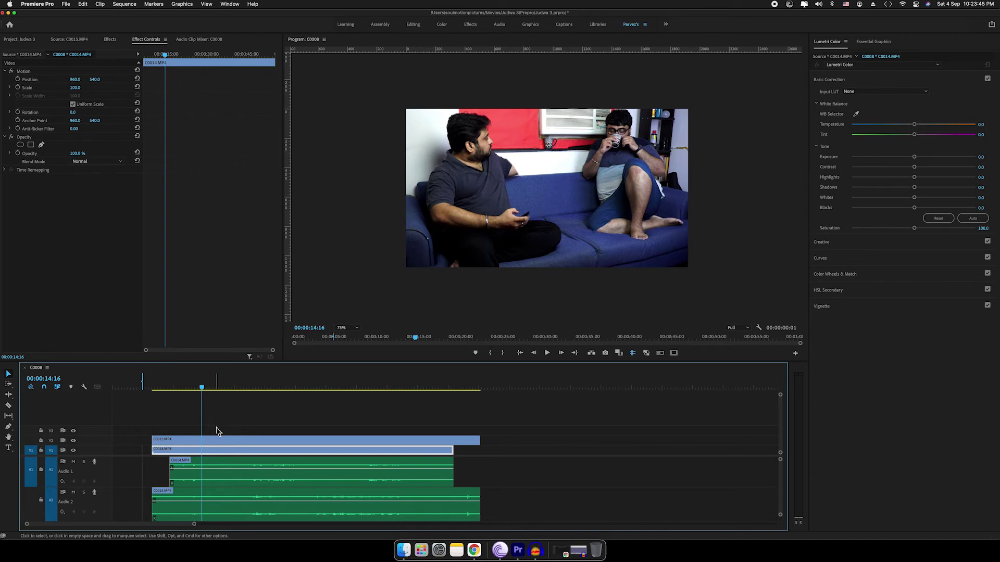
pyautogui.moveTo(201, 389); pyautogui.dragTo(197, 391)
pyautogui.press('Down')
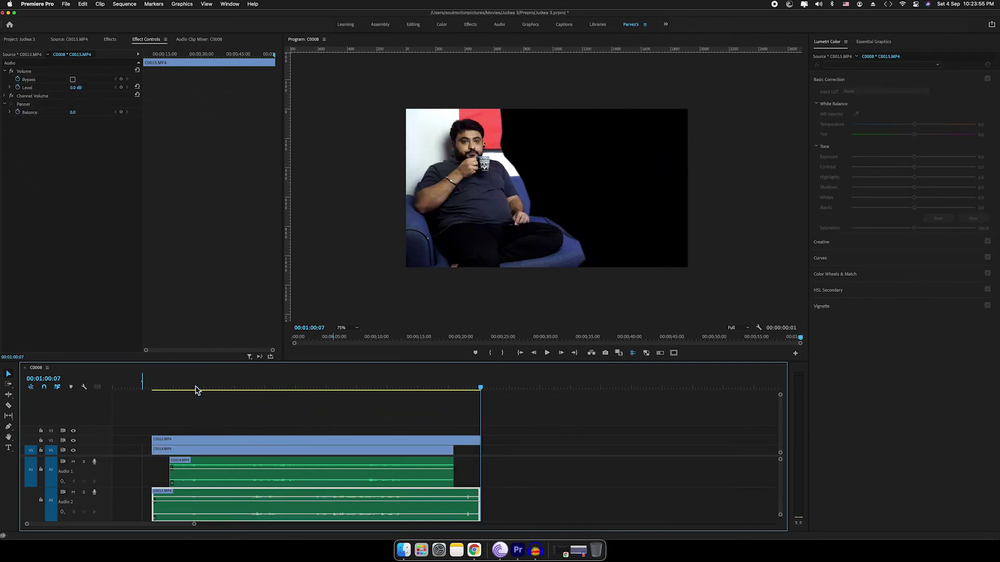
pyautogui.press('Up')
pyautogui.press('space')
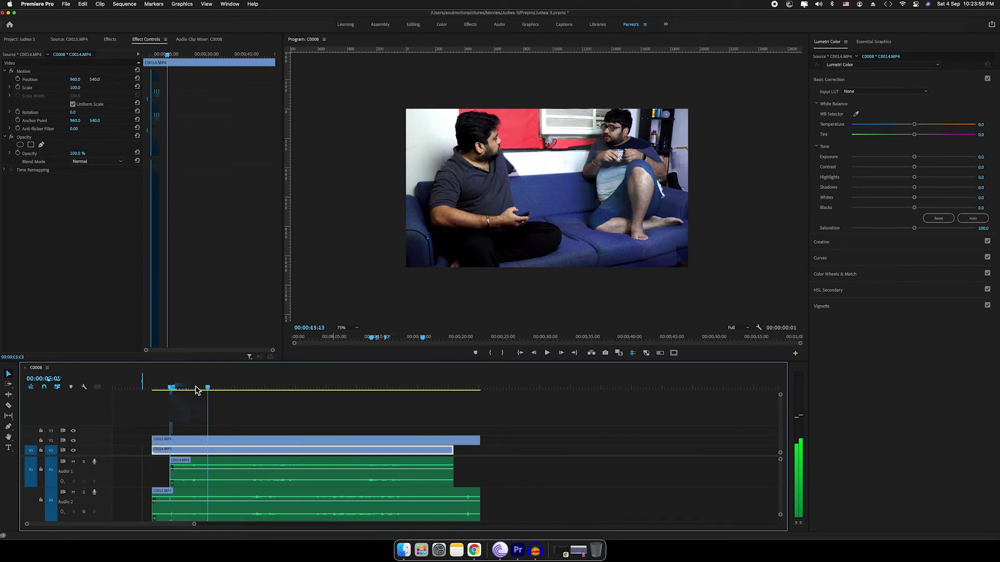
pyautogui.click(196, 390)
pyautogui.press('j')
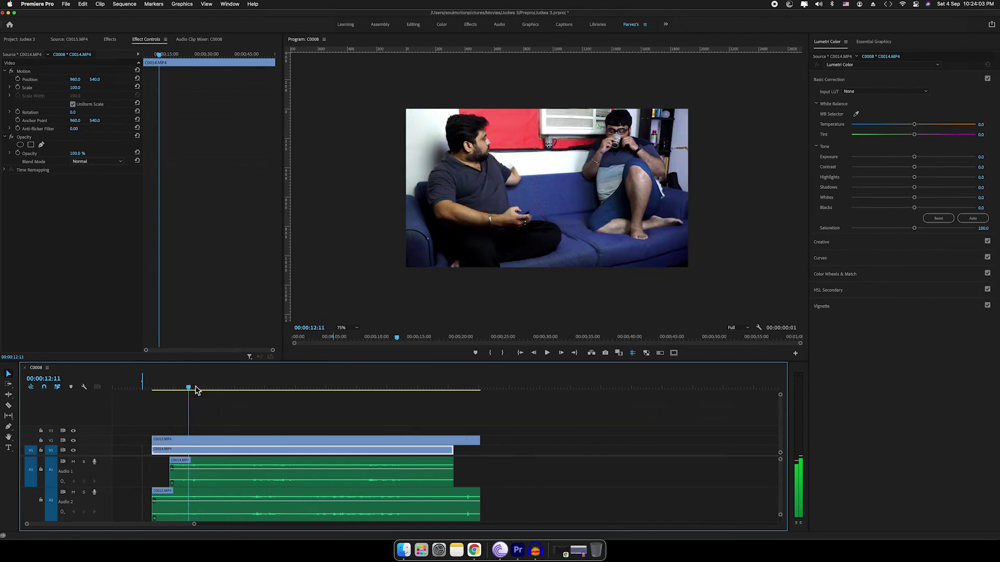
# - Add a Mask Path keyframe to C0013.MP4 at 00:00:12:08 and play ahead to the moment when the arm moves
pyautogui.press('Left')
pyautogui.press('Left')
pyautogui.press('Left')
pyautogui.click(204, 449)
pyautogui.click(203, 442)
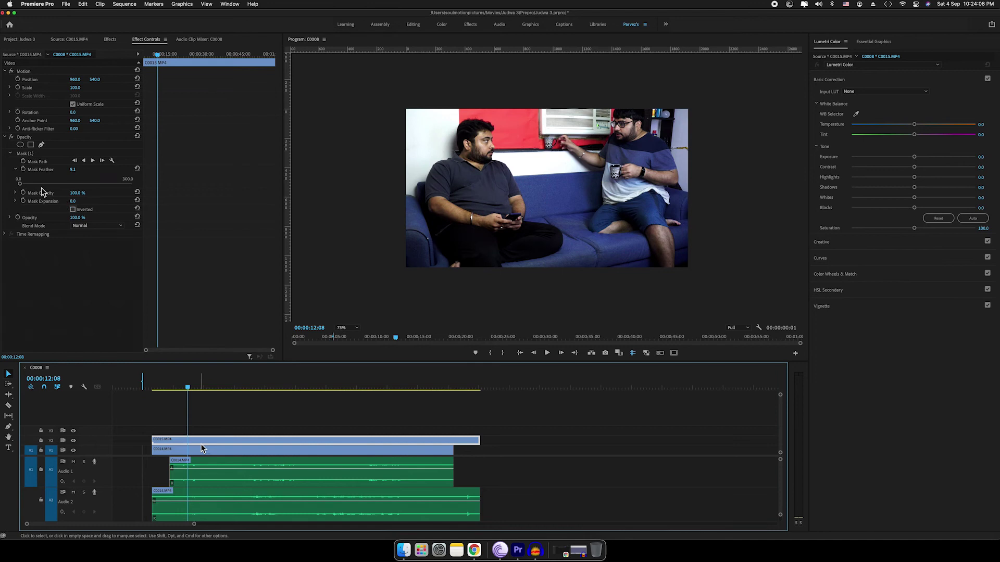
pyautogui.click(25, 154)
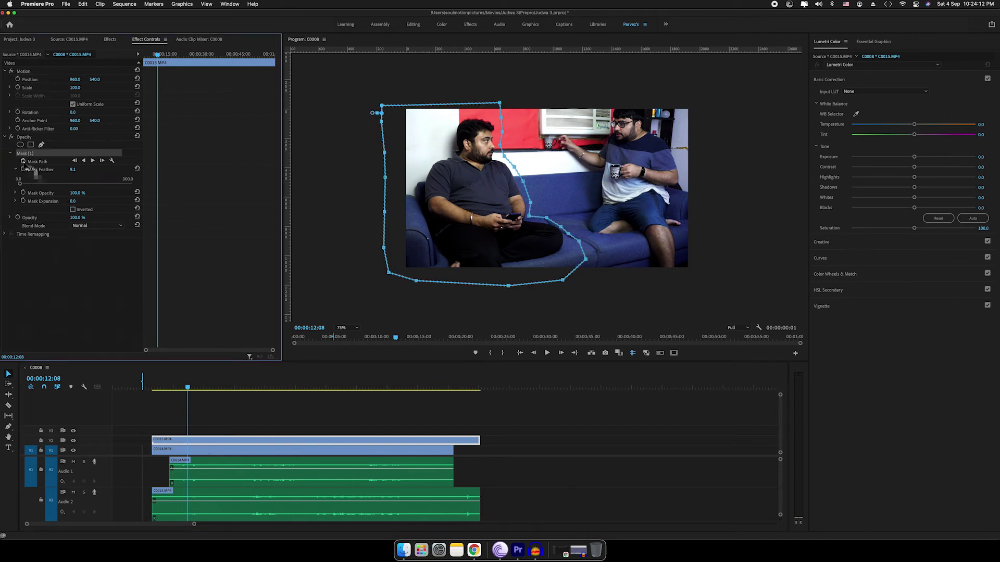
pyautogui.click(33, 171)
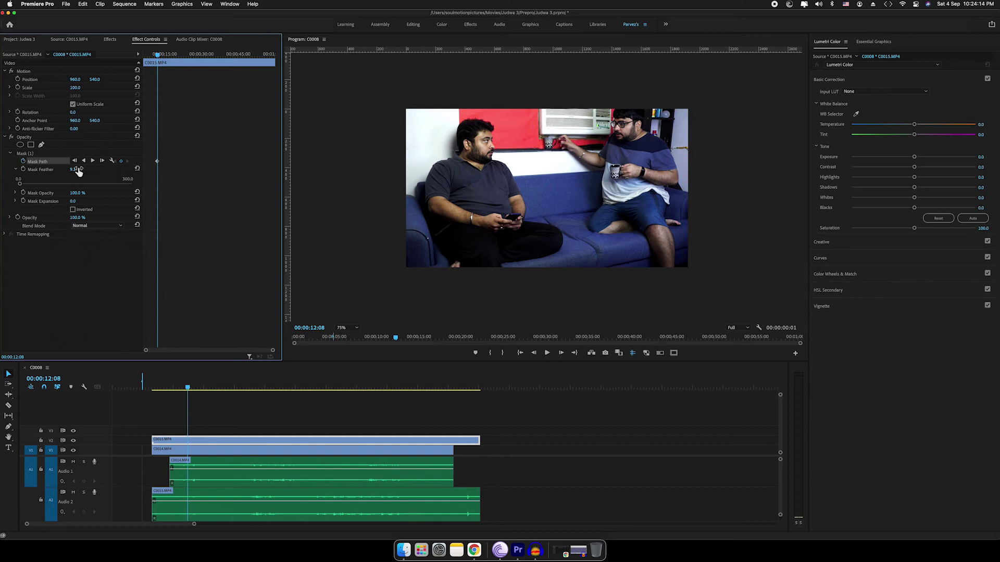
pyautogui.click(46, 154)
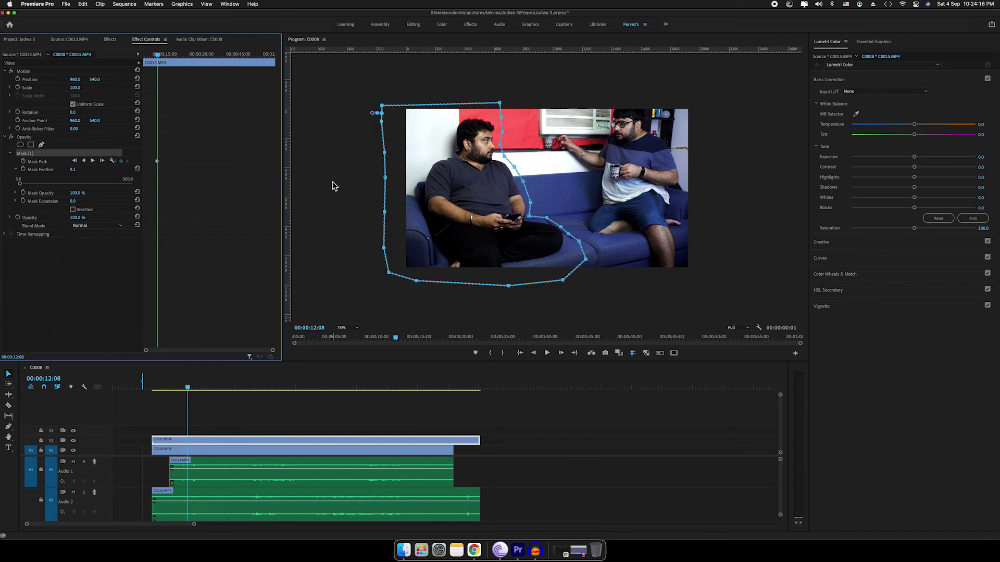
pyautogui.press('space')
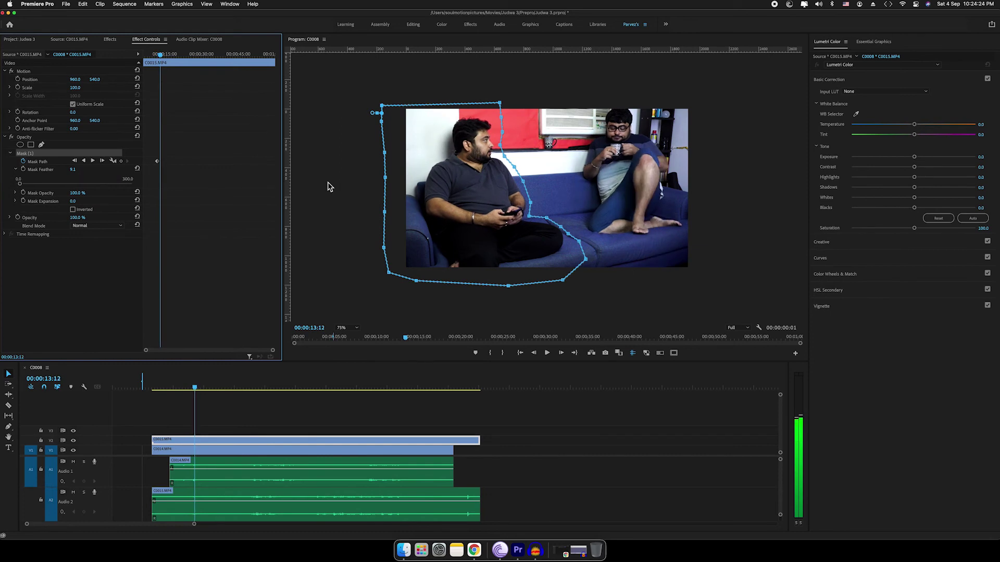
pyautogui.press('space')
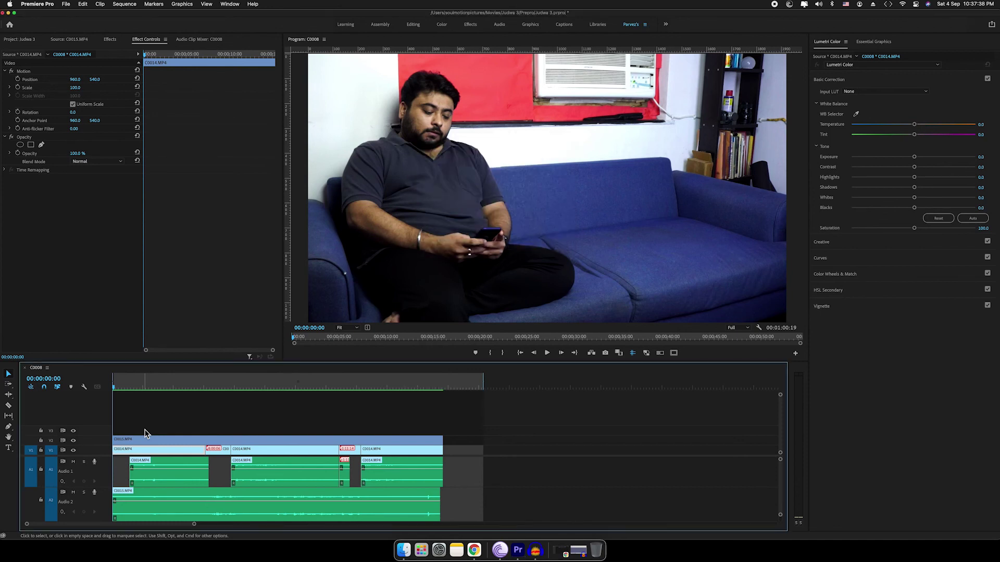
# - Move the sequence's Out point to the end of the clips at 00:00:54:04
pyautogui.click(137, 402)
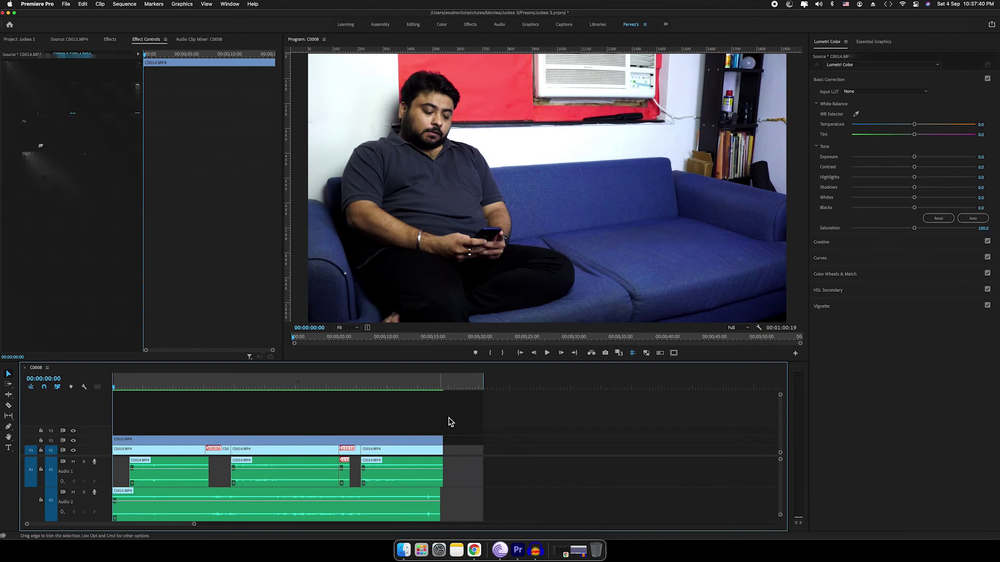
pyautogui.click(451, 383)
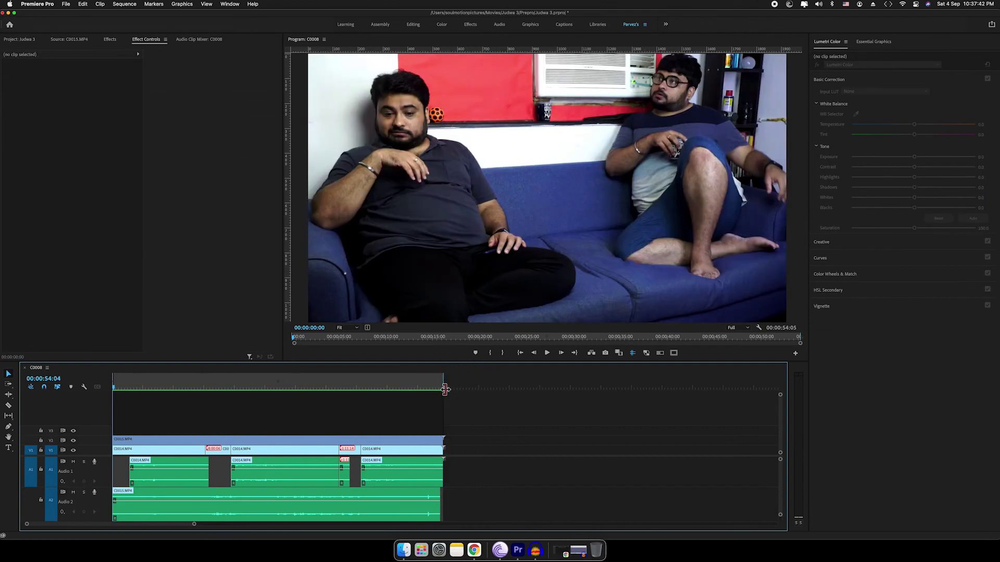